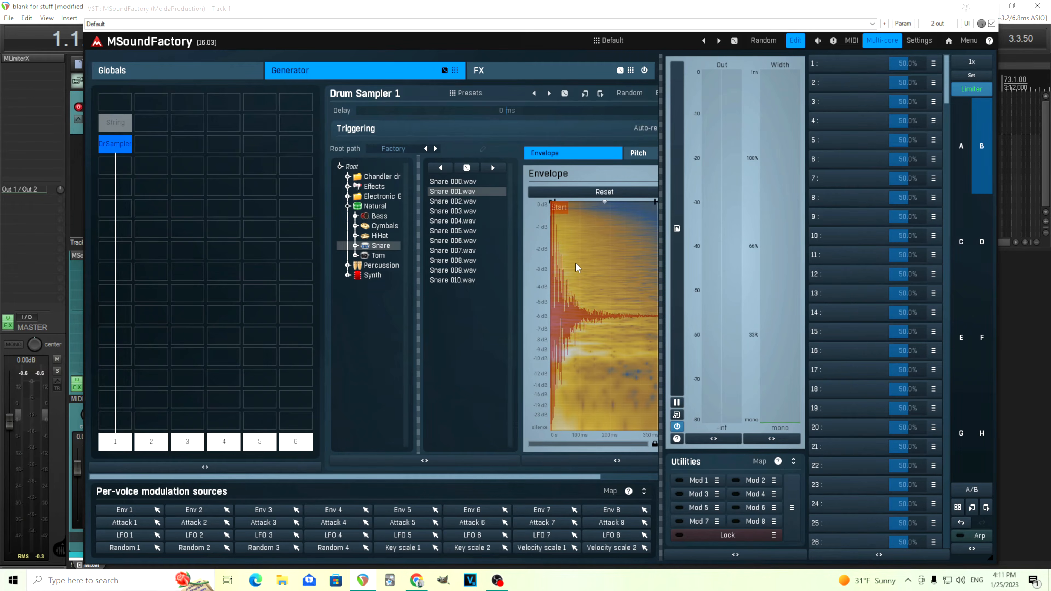
pyautogui.click(516, 66)
pyautogui.click(118, 184)
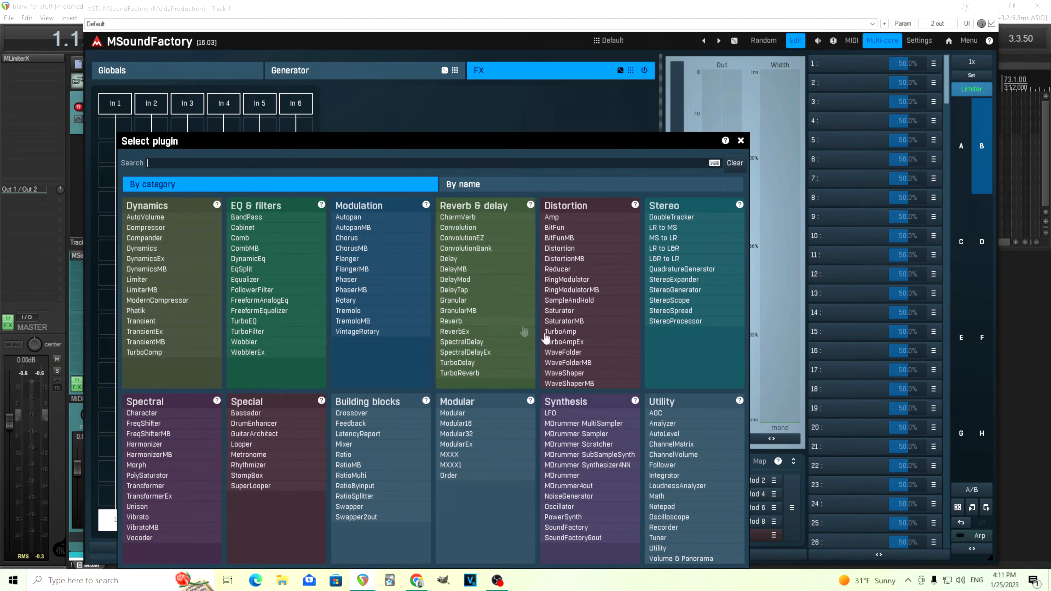
pyautogui.click(597, 353)
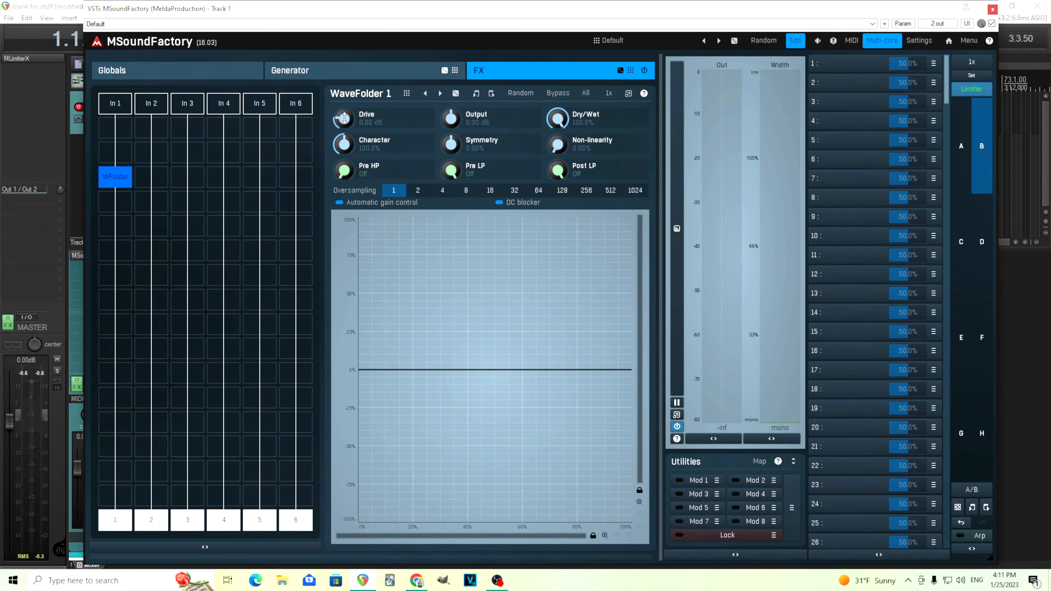
pyautogui.moveTo(344, 118); pyautogui.dragTo(345, 99)
pyautogui.rightClick(123, 183)
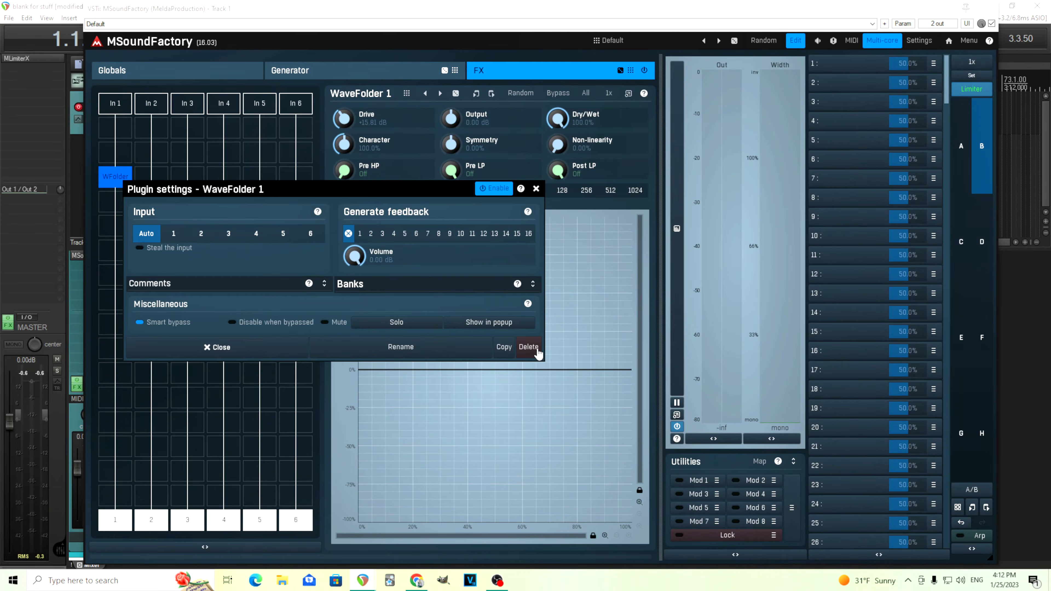
pyautogui.click(528, 347)
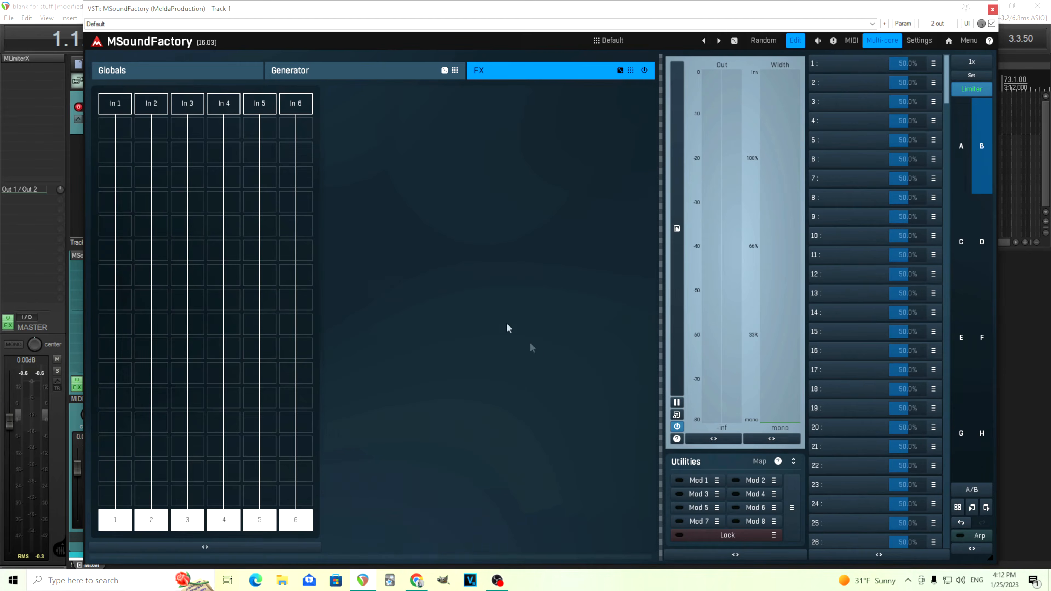
# Insert a Compander in the first FX lane, opened in its own window, and nest a WaveFolder on its input path.
pyautogui.click(113, 157)
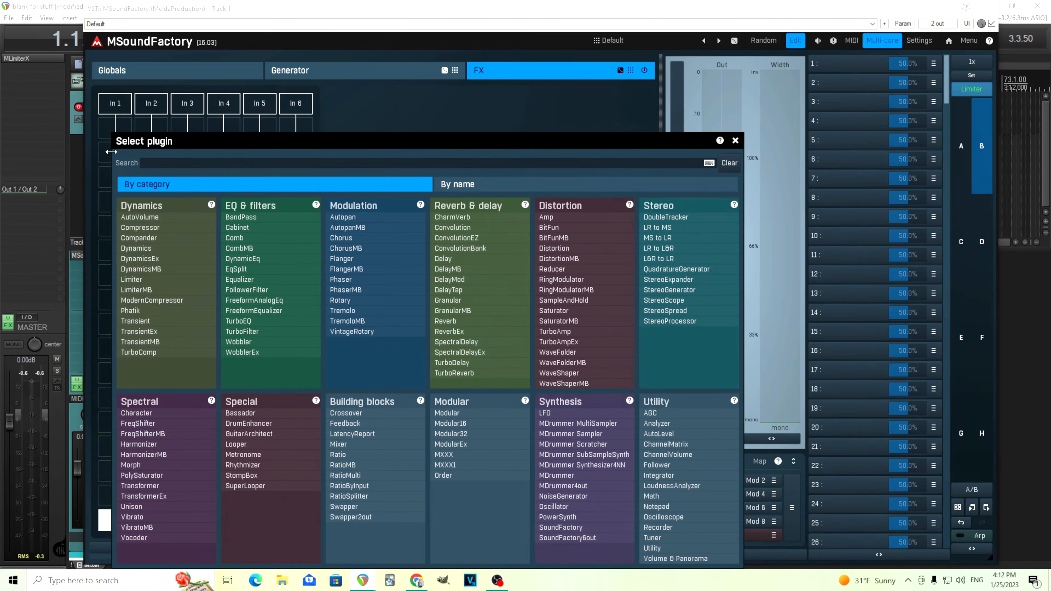
pyautogui.click(139, 238)
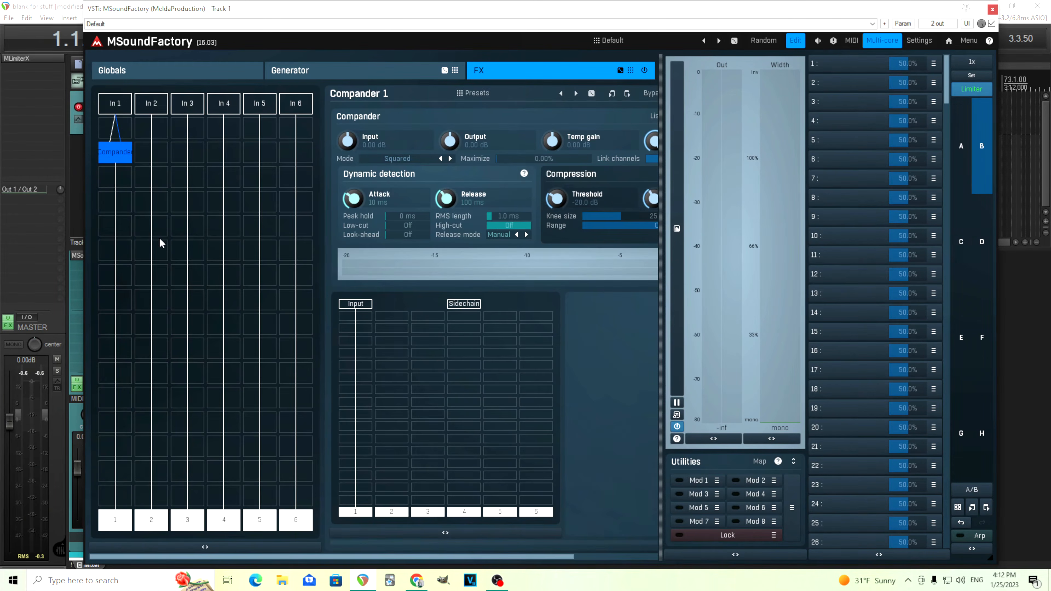
pyautogui.moveTo(569, 556); pyautogui.dragTo(652, 557)
pyautogui.click(627, 94)
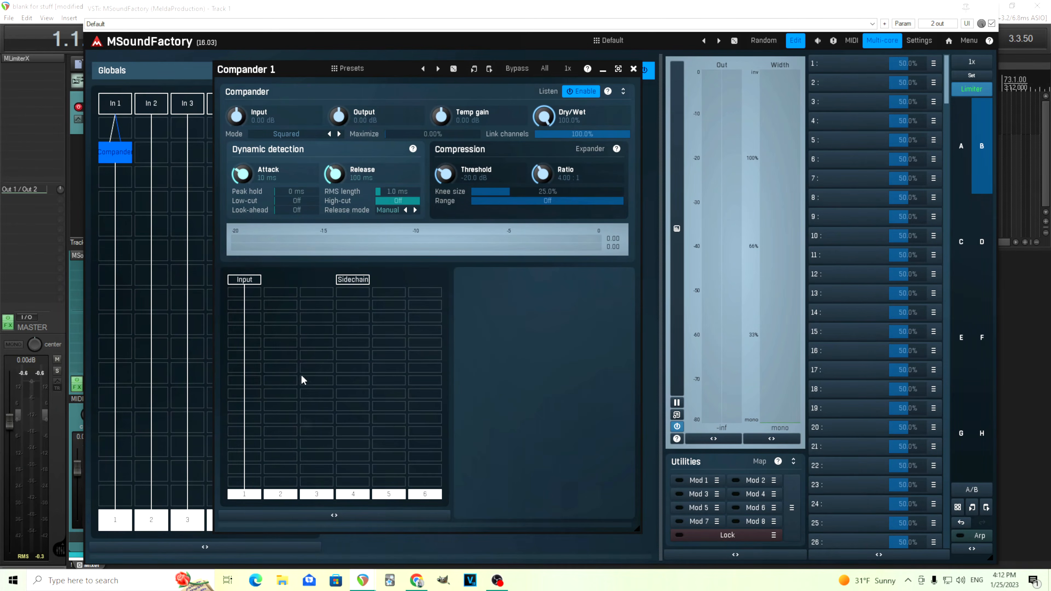
pyautogui.doubleClick(249, 319)
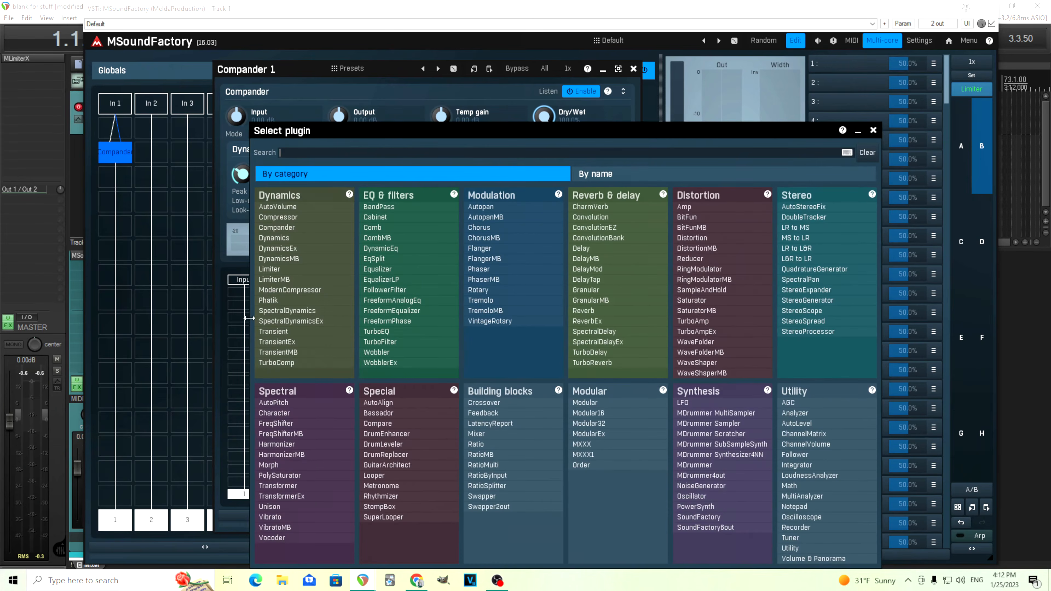
pyautogui.click(704, 342)
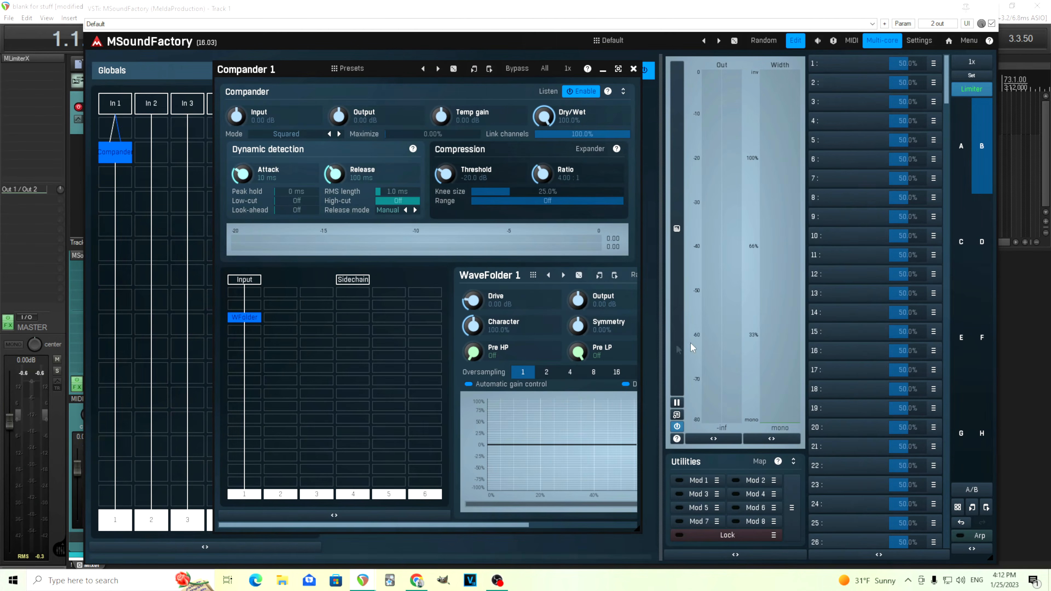
# Disable the Compander's processing and set the nested WaveFolder's Drive to +15 dB.
pyautogui.moveTo(526, 525); pyautogui.dragTo(632, 519)
pyautogui.click(585, 92)
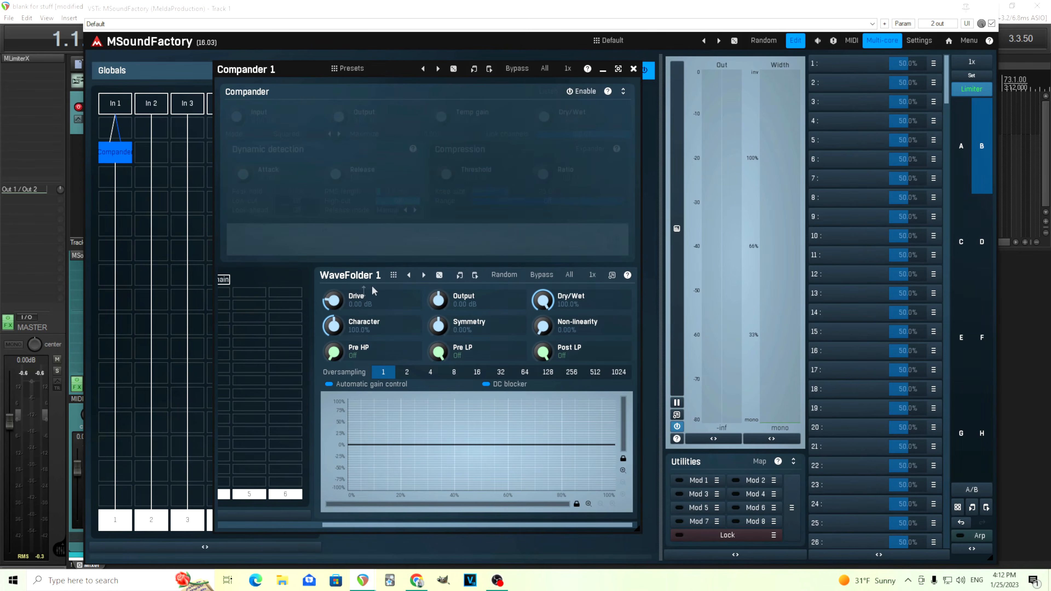
pyautogui.doubleClick(328, 297)
pyautogui.click(315, 396)
pyautogui.click(341, 378)
pyautogui.click(331, 437)
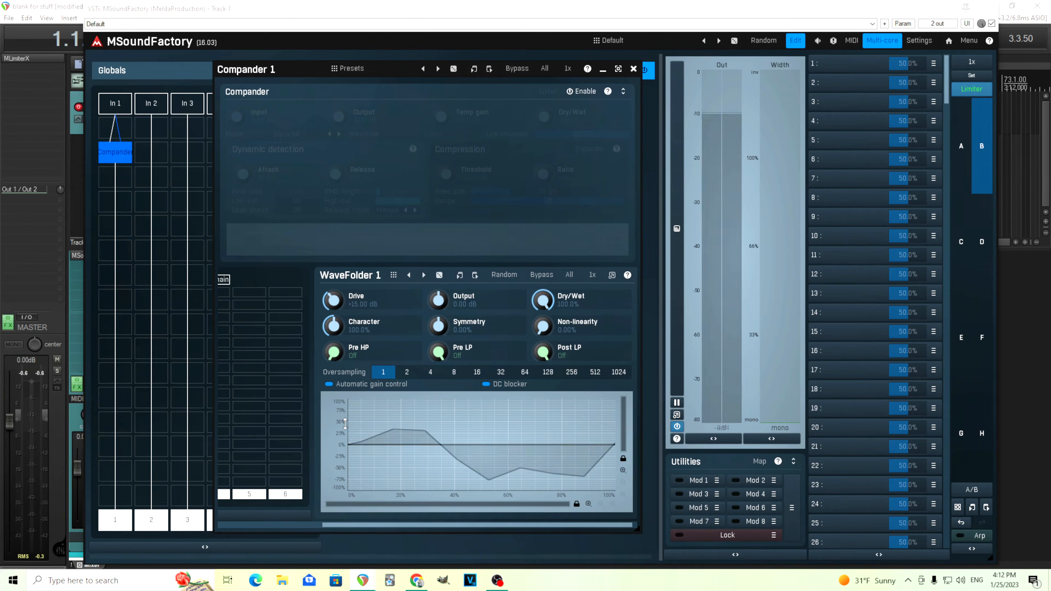
pyautogui.moveTo(333, 299); pyautogui.dragTo(333, 298)
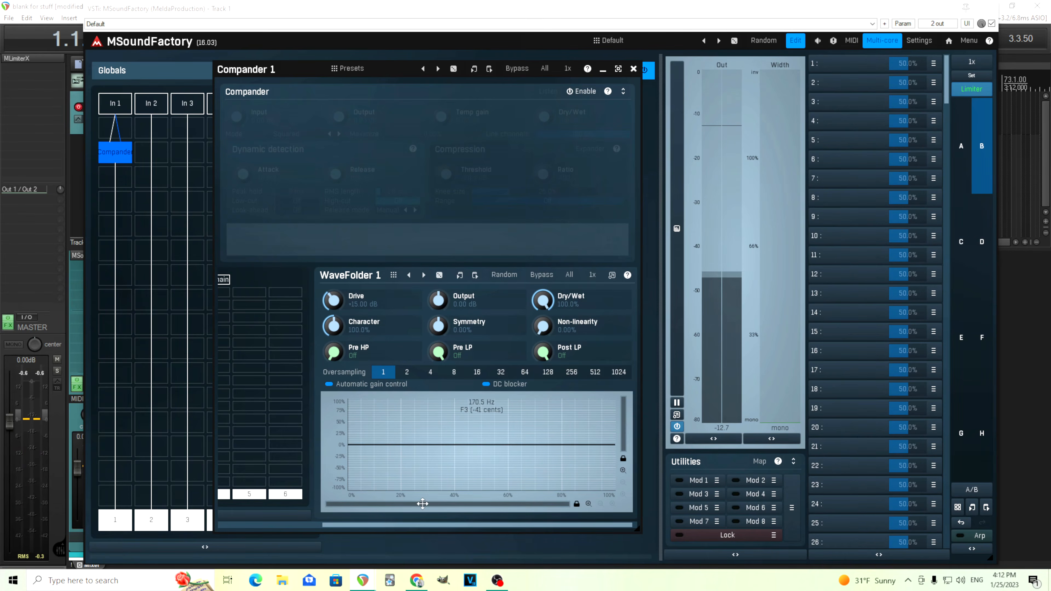
# Re-enable the Compander with a 0.27 ms attack, Peak RMS length and a lower threshold, and reset the WaveFolder's Output to 0 dB.
pyautogui.moveTo(387, 525); pyautogui.dragTo(283, 525)
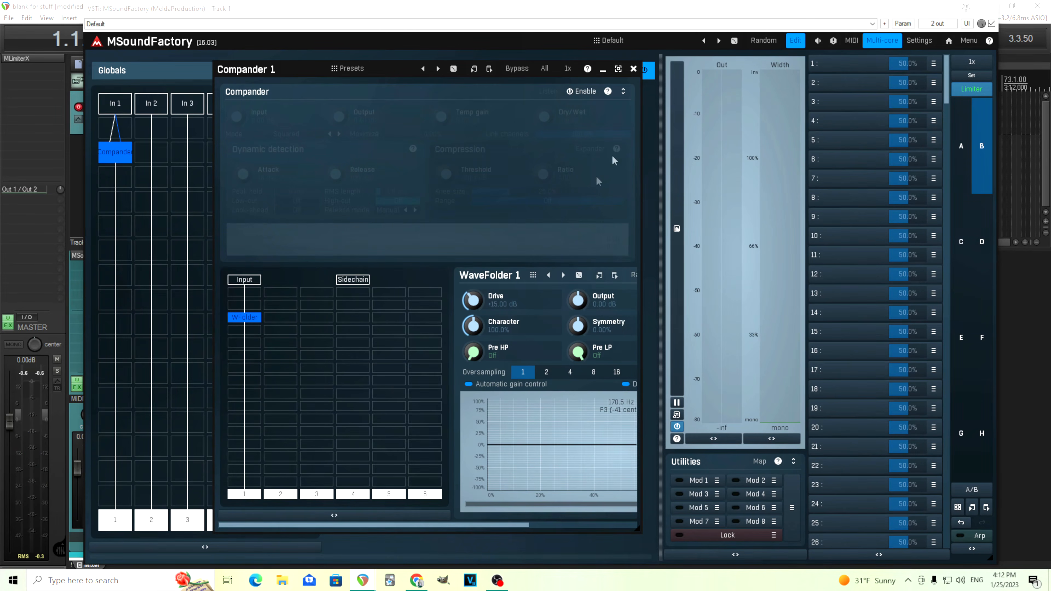
pyautogui.click(590, 92)
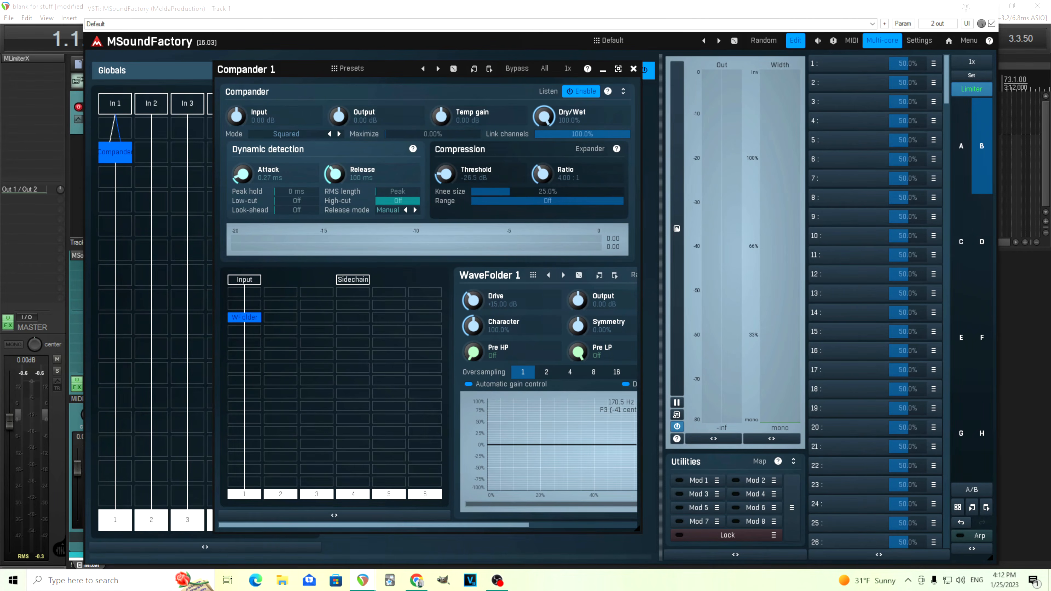
pyautogui.moveTo(524, 525); pyautogui.dragTo(626, 524)
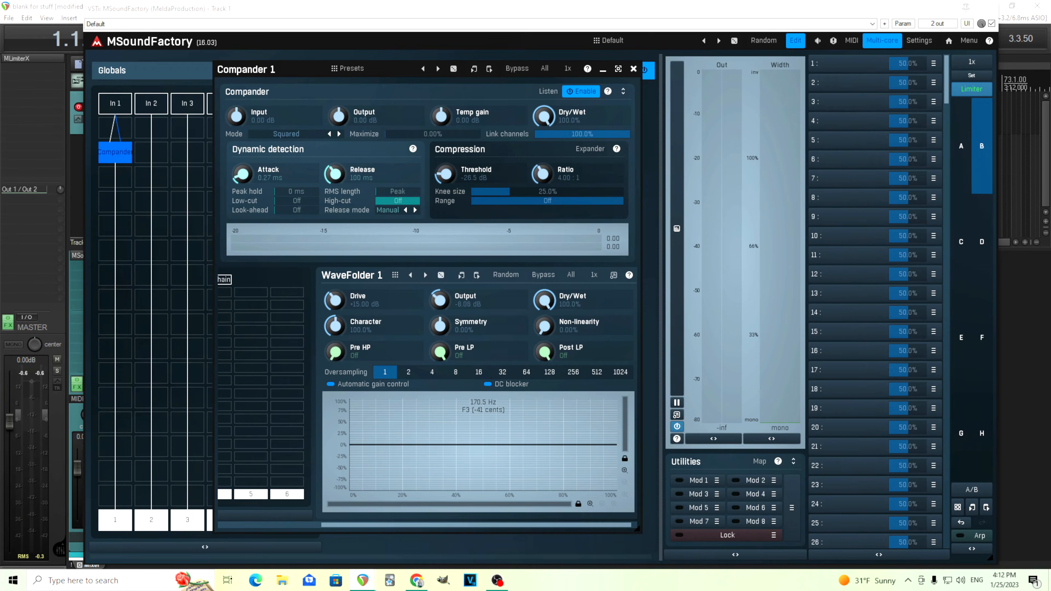
pyautogui.doubleClick(442, 298)
# Audition the Compander's Dry/Wet between 100% and 0%, then at about 58% compared against bypass.
pyautogui.moveTo(544, 117); pyautogui.dragTo(544, 199)
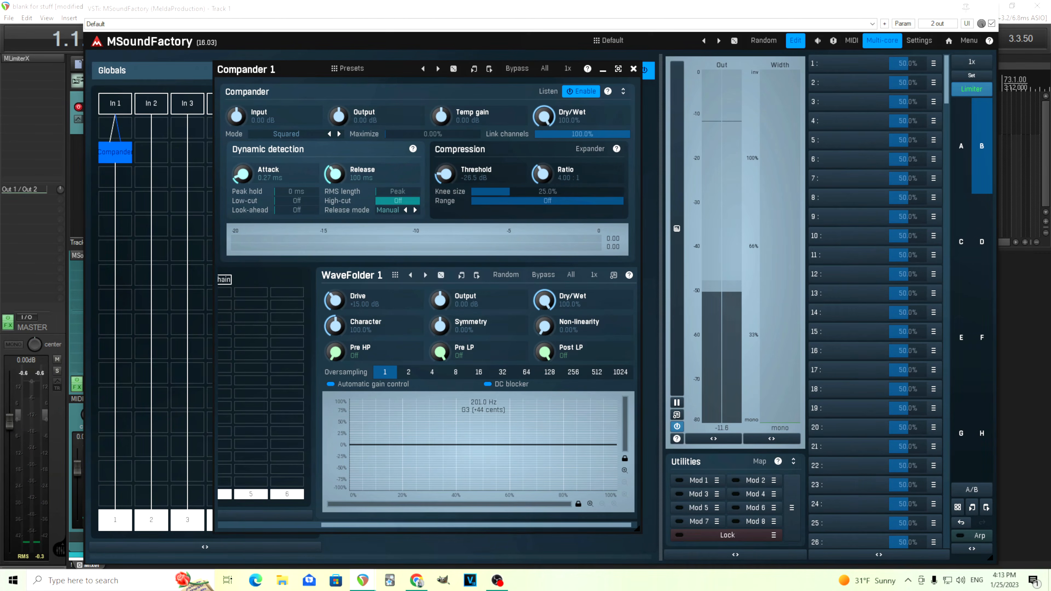
pyautogui.moveTo(545, 118); pyautogui.dragTo(545, 36)
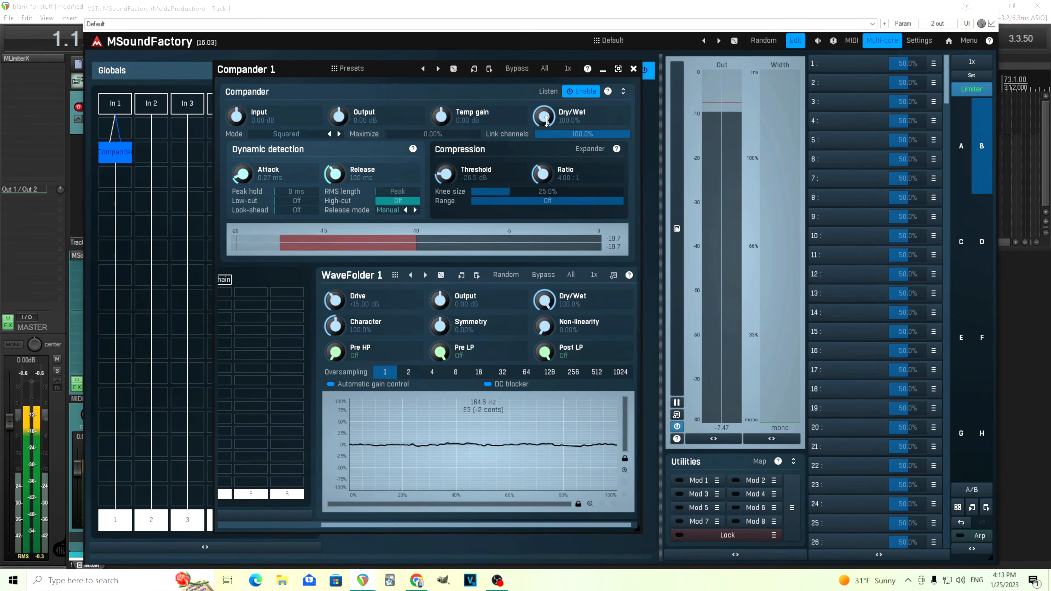
pyautogui.moveTo(546, 120); pyautogui.dragTo(546, 153)
pyautogui.moveTo(543, 117); pyautogui.dragTo(544, 157)
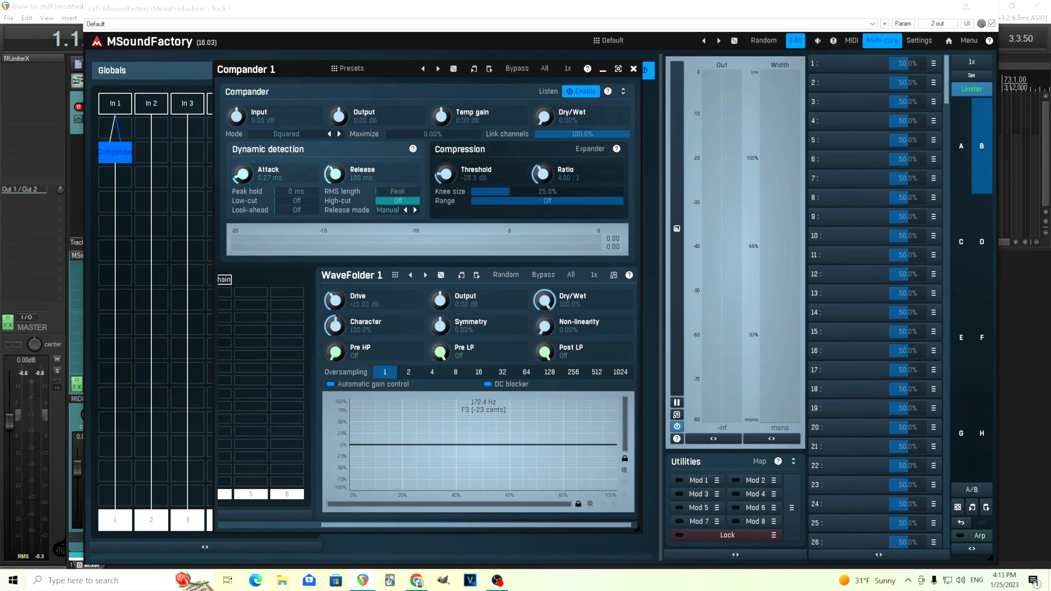
pyautogui.moveTo(544, 117); pyautogui.dragTo(543, 92)
pyautogui.moveTo(249, 75)
pyautogui.mouseDown()
pyautogui.moveTo(355, 101)
pyautogui.moveTo(343, 81)
pyautogui.moveTo(315, 70)
pyautogui.moveTo(265, 70)
pyautogui.mouseUp()
pyautogui.click(513, 73)
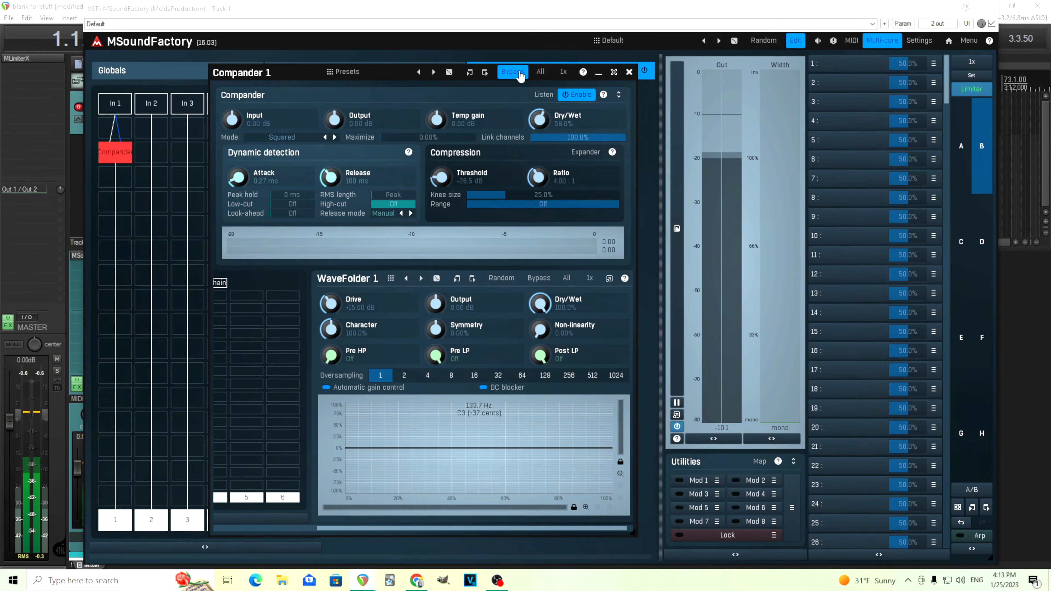
pyautogui.click(520, 74)
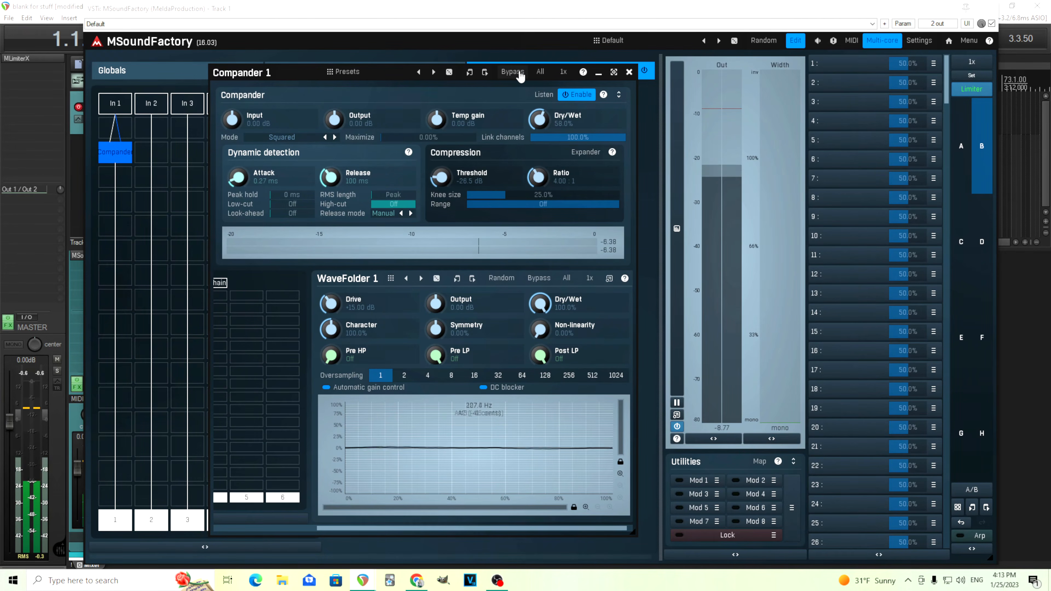
# Raise the Compander's Dry/Wet to about 74.4% and compare the sound bypassed and active.
pyautogui.moveTo(539, 120); pyautogui.dragTo(539, 101)
pyautogui.click(513, 75)
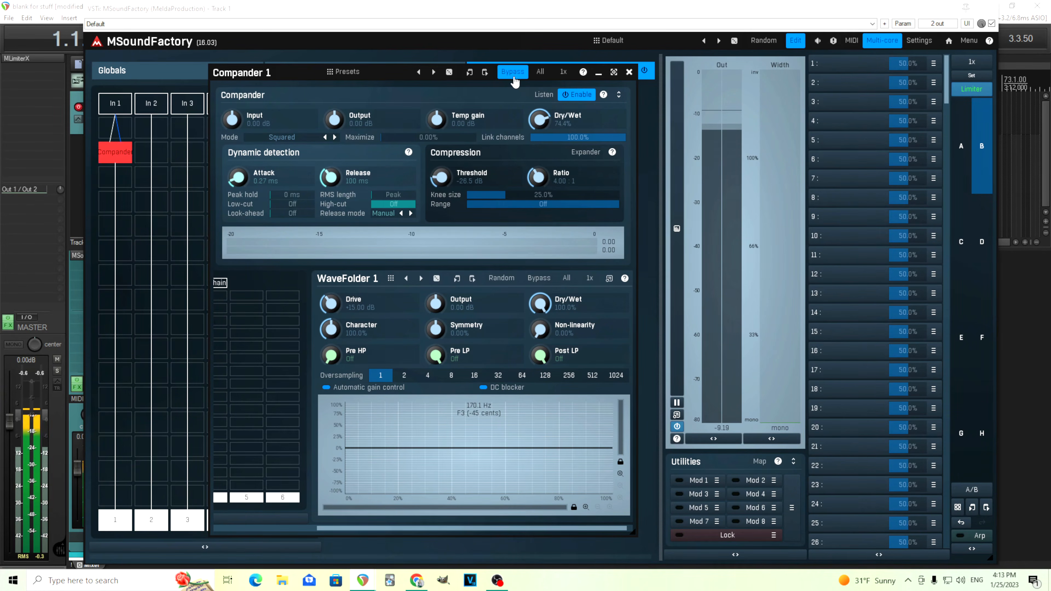
pyautogui.click(513, 73)
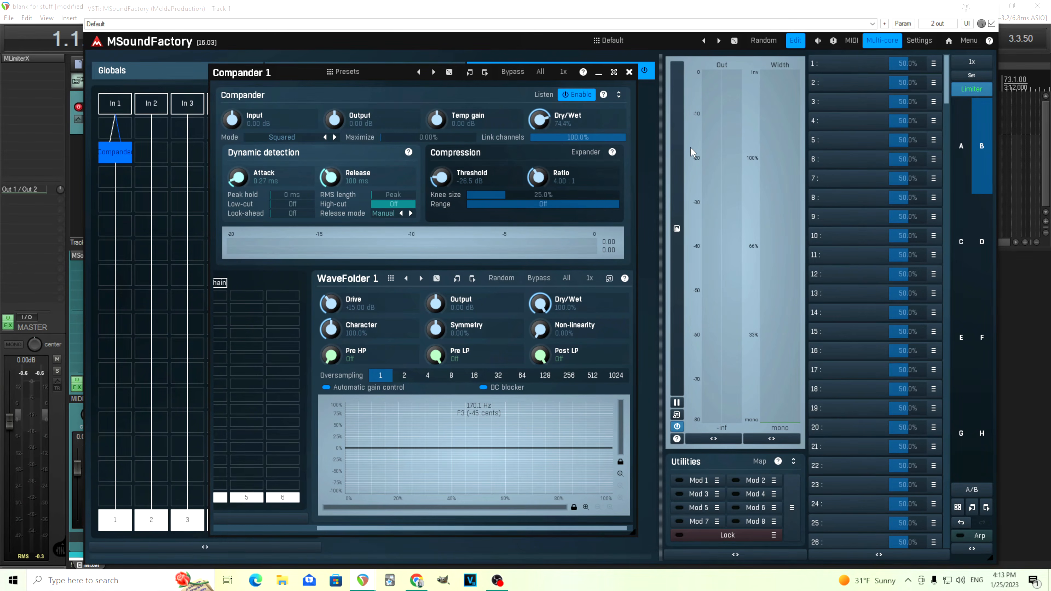
pyautogui.click(517, 76)
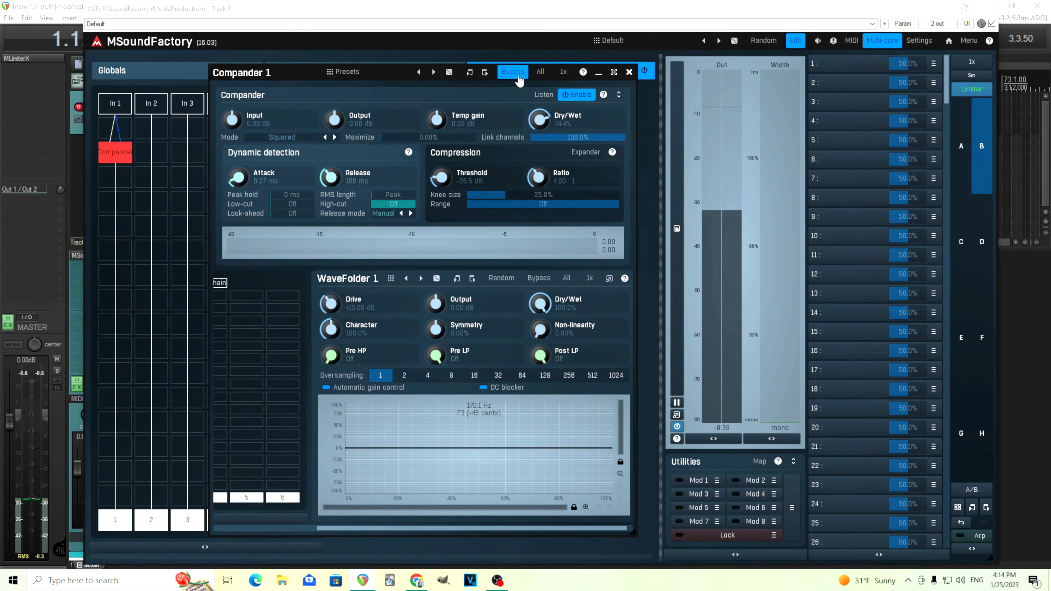
pyautogui.click(519, 77)
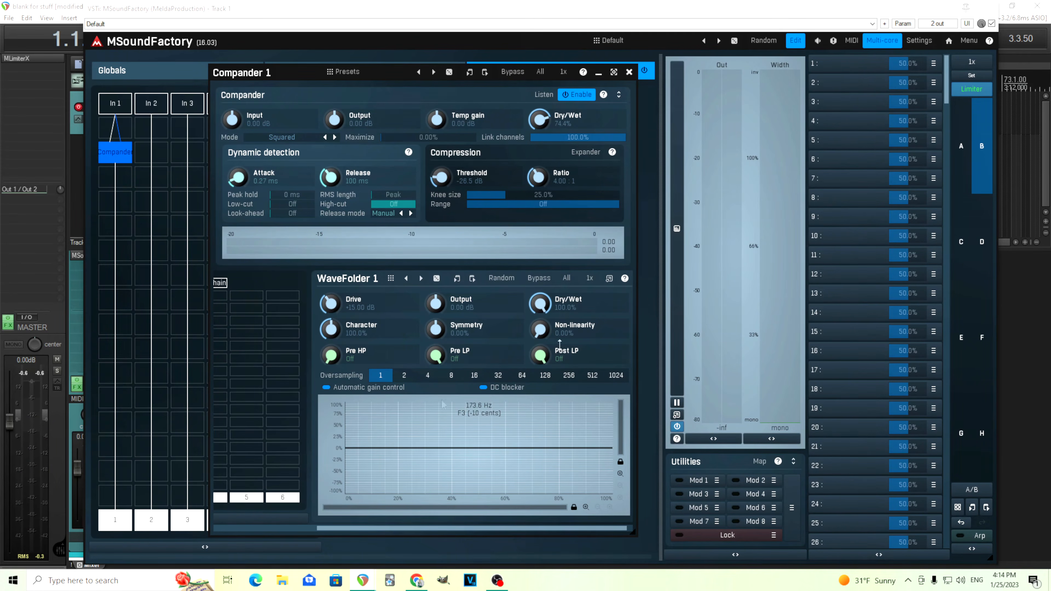
# Delete the nested WaveFolder and insert a Saturator in its place on the Compander's input path.
pyautogui.moveTo(418, 526); pyautogui.dragTo(298, 525)
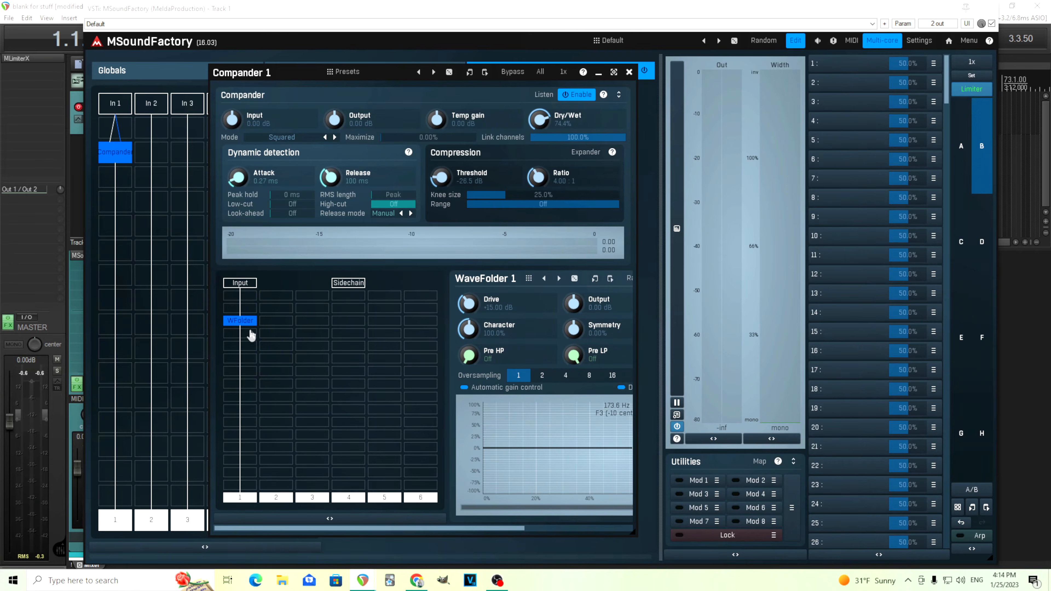
pyautogui.rightClick(242, 320)
pyautogui.click(643, 489)
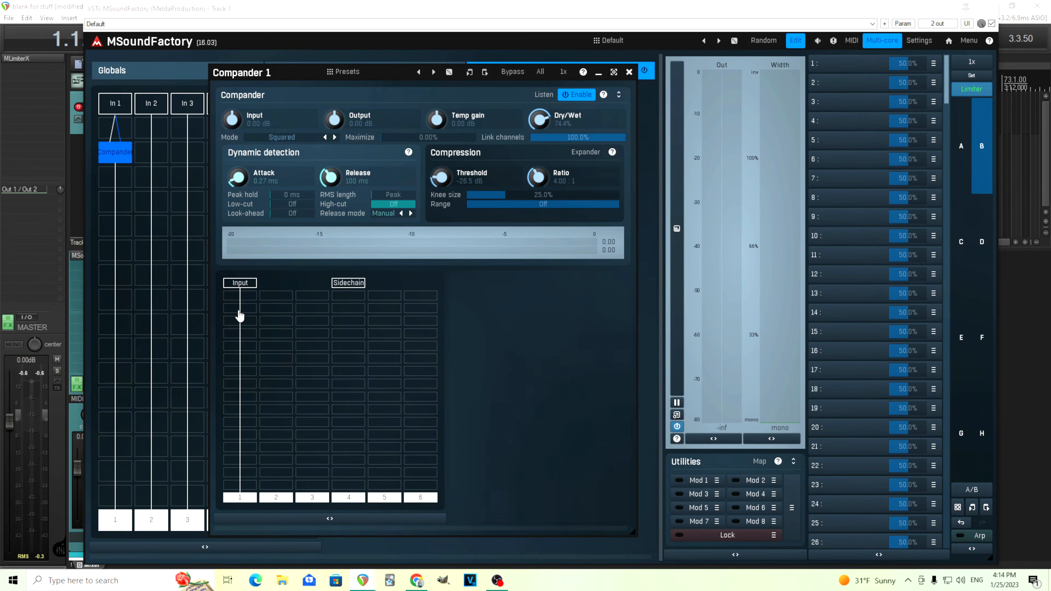
pyautogui.click(240, 316)
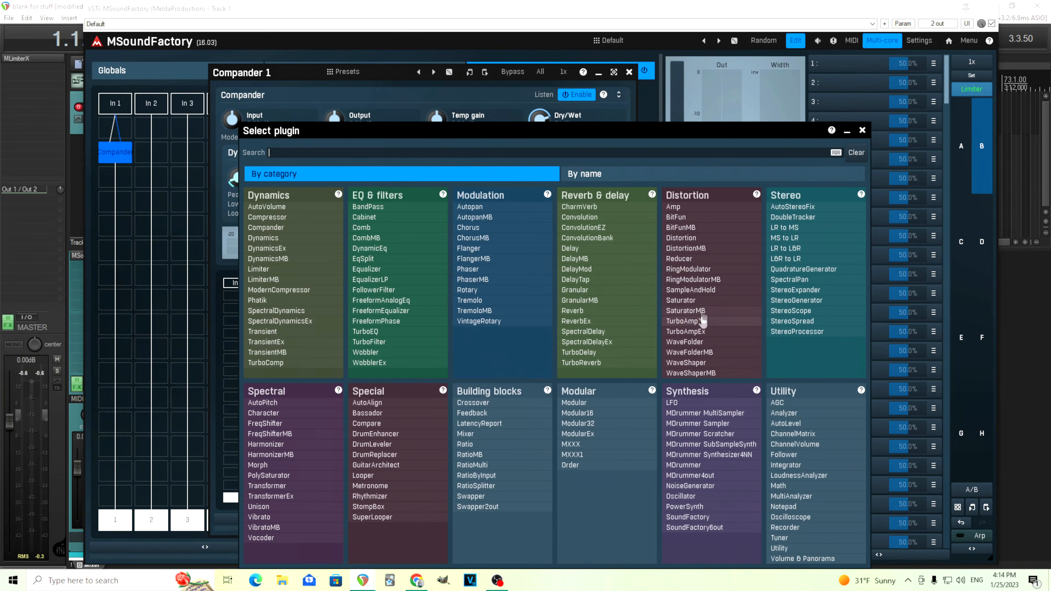
pyautogui.click(681, 300)
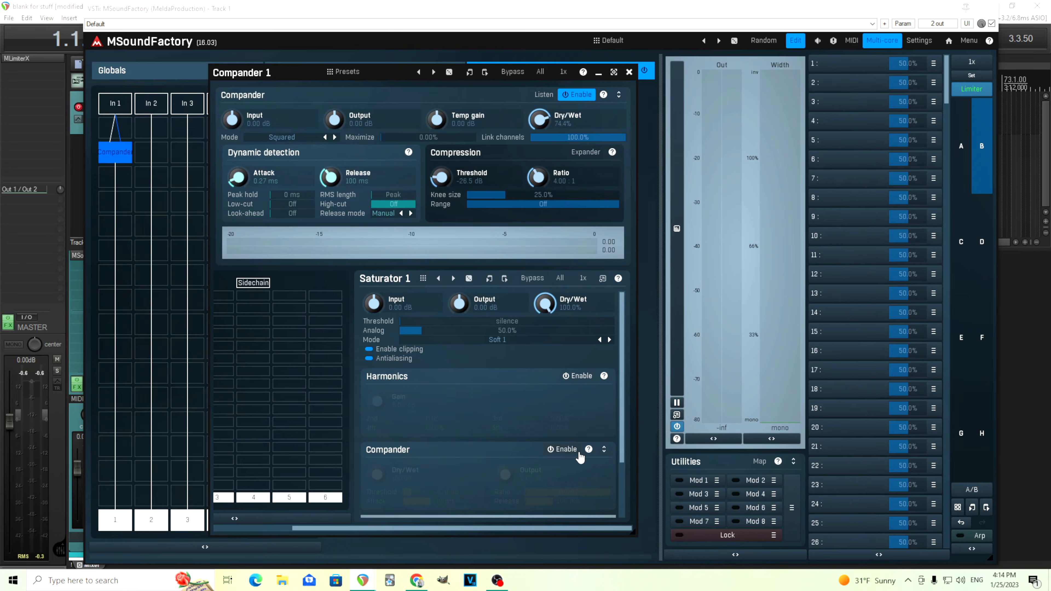
# Set the Saturator's Mode to Clip 2, boost its Input and lower its Output to about -24.18 dB.
pyautogui.moveTo(403, 527); pyautogui.dragTo(326, 528)
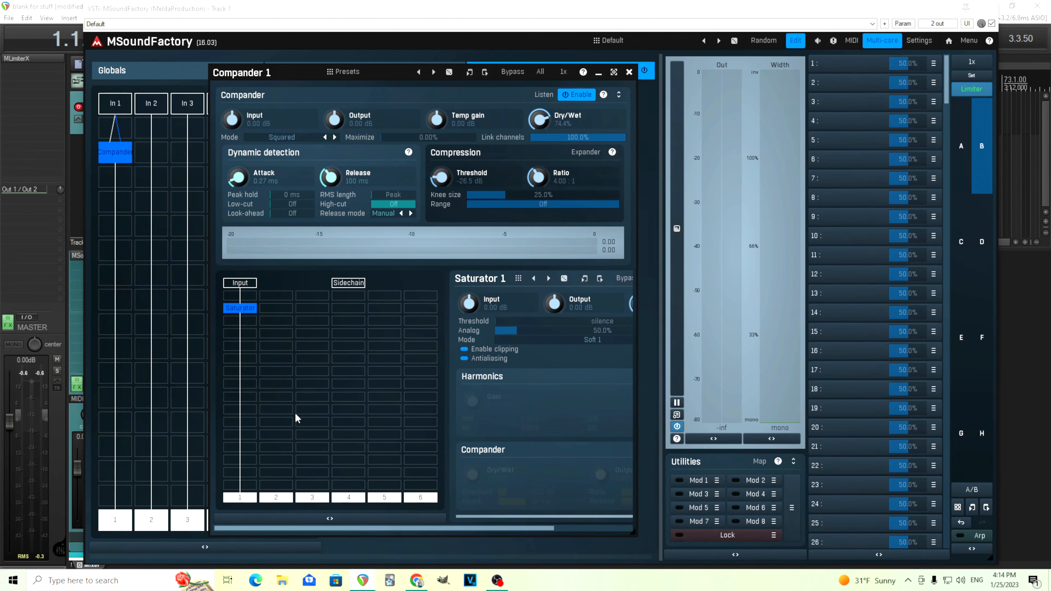
pyautogui.moveTo(414, 530); pyautogui.dragTo(520, 526)
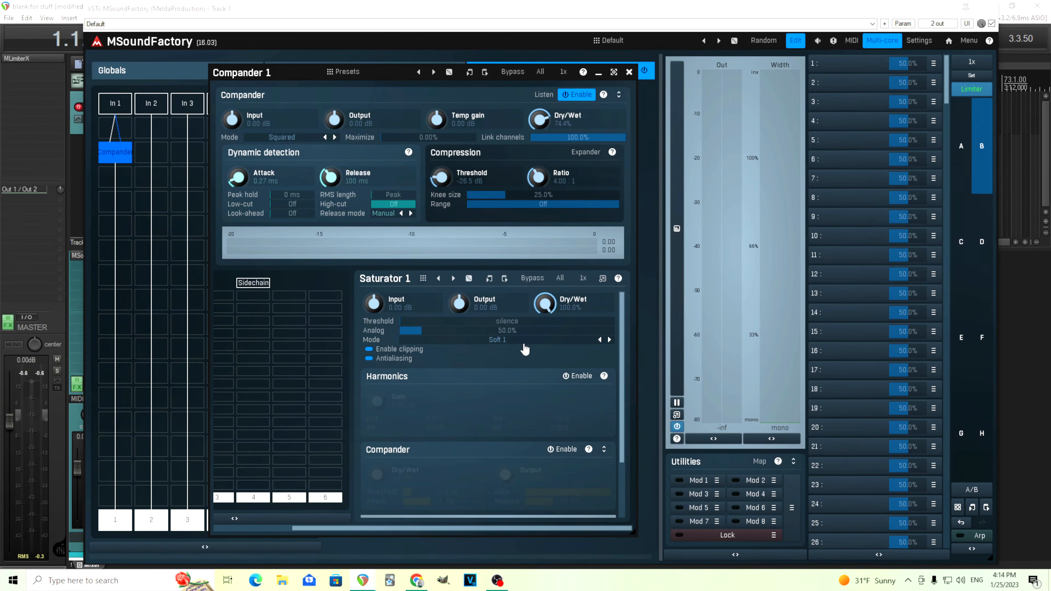
pyautogui.click(493, 343)
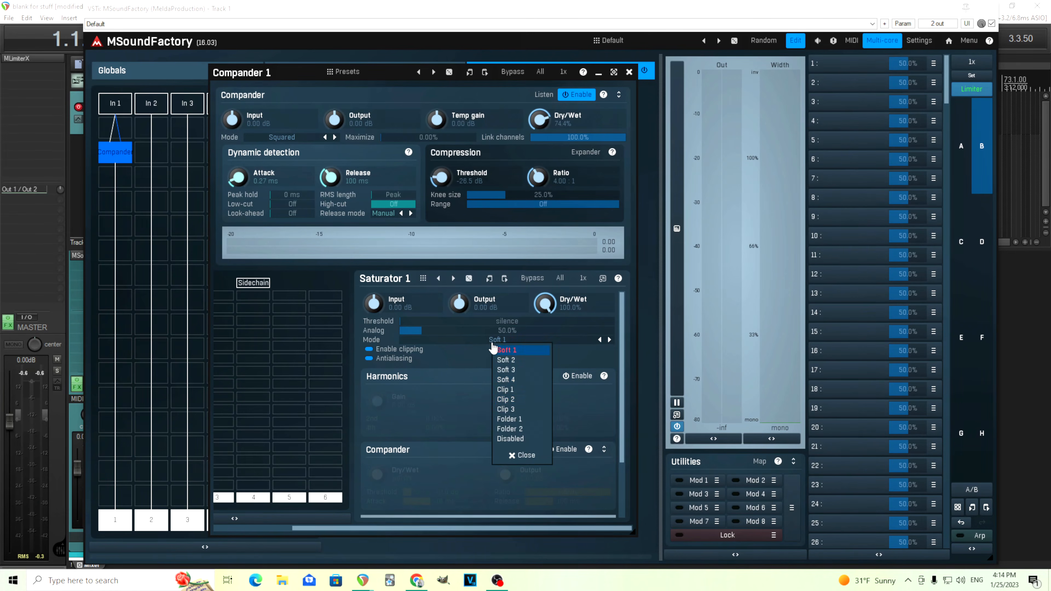
pyautogui.click(528, 400)
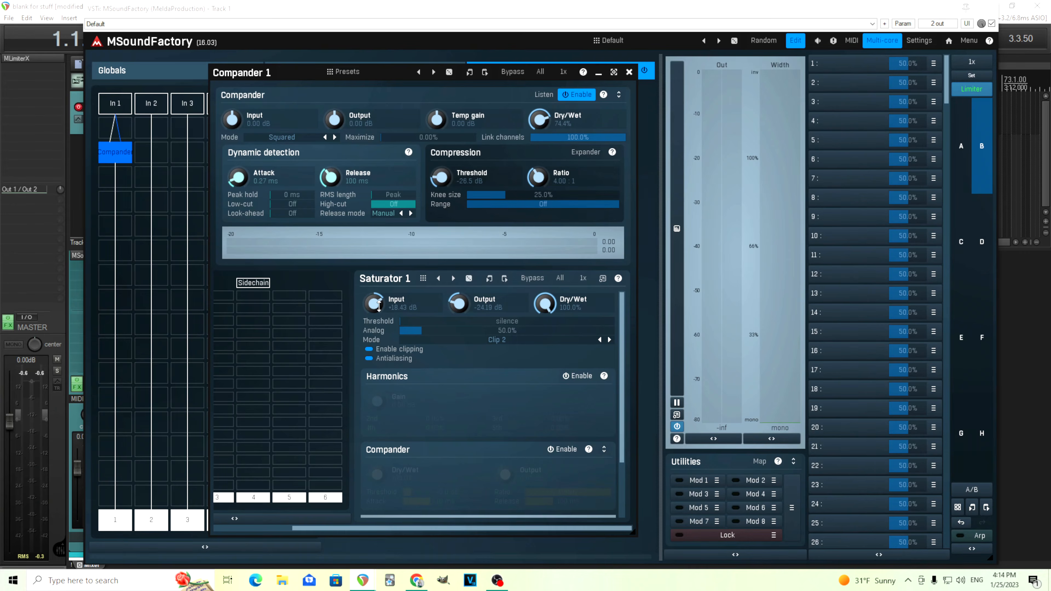
# With the Compander disabled, raise the Saturator's Output to about -0.77 dB, and re-enable the Compander at 100% Dry/Wet.
pyautogui.click(577, 95)
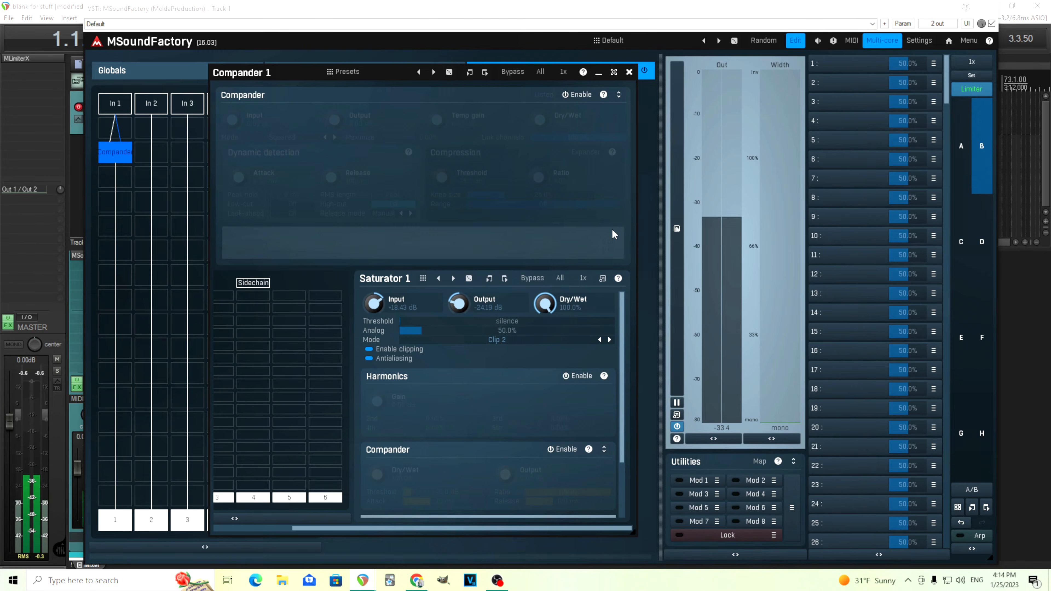
pyautogui.moveTo(458, 306); pyautogui.dragTo(458, 266)
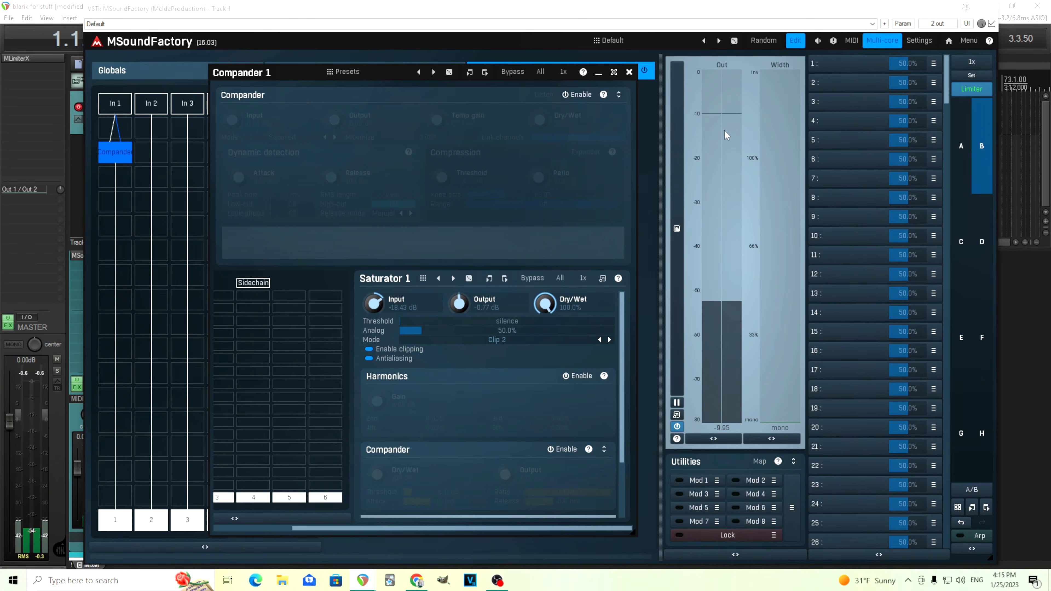
pyautogui.click(579, 95)
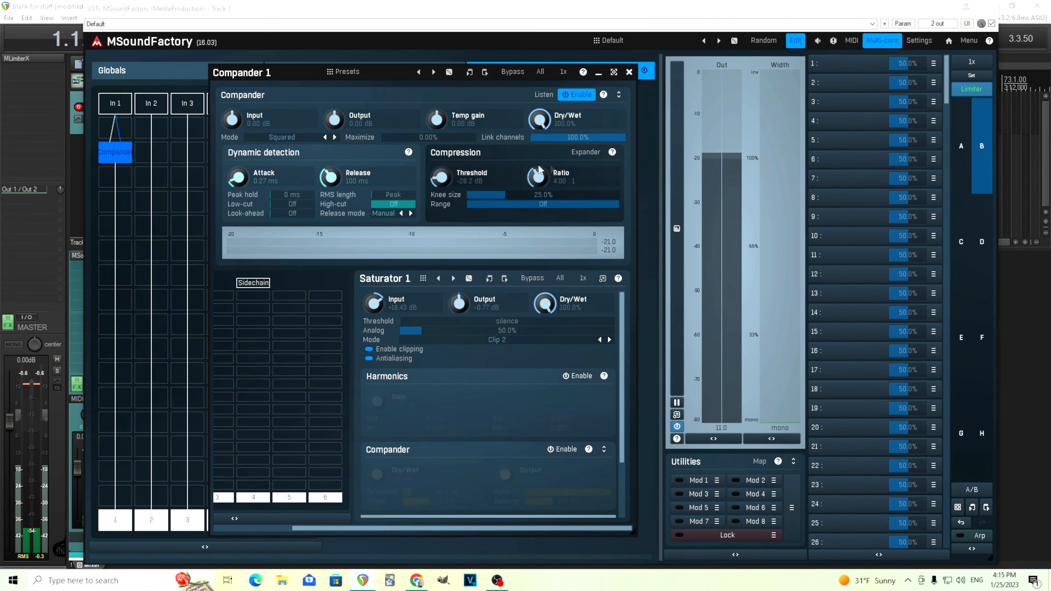
# Lower the Saturator's Output to about -21.50 dB with the Compander's Output at 0 dB, and compare the Compander disabled and enabled.
pyautogui.moveTo(340, 121)
pyautogui.mouseDown()
pyautogui.moveTo(339, 133)
pyautogui.moveTo(339, 116)
pyautogui.mouseUp()
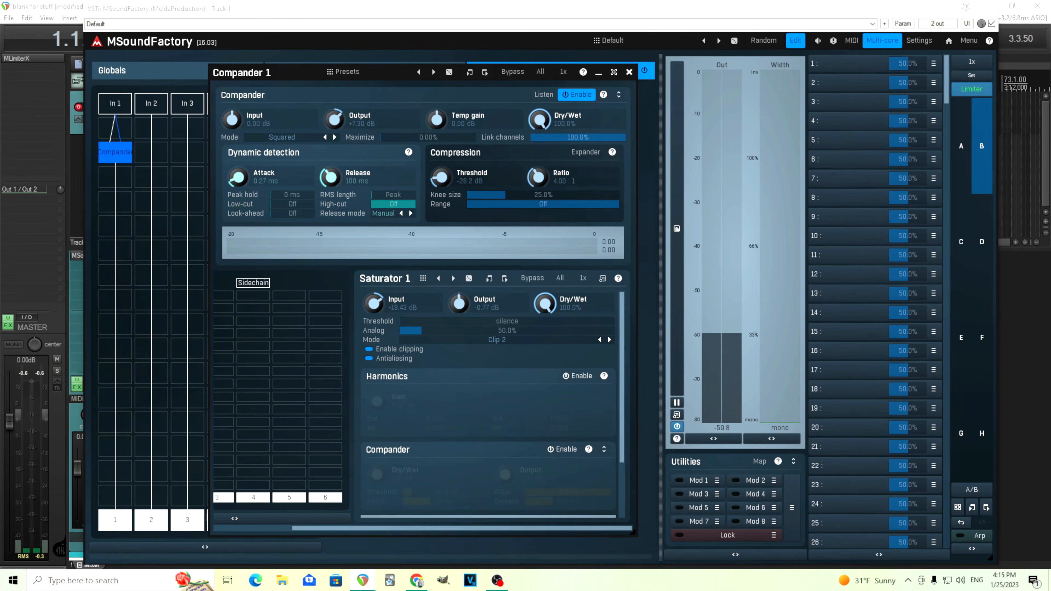
pyautogui.moveTo(334, 119); pyautogui.dragTo(334, 131)
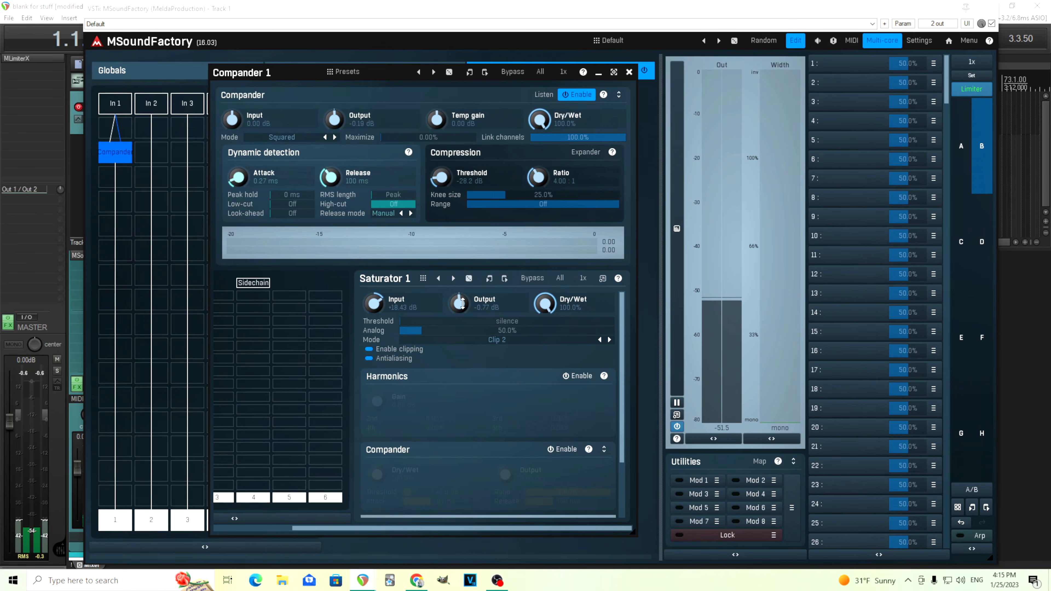
pyautogui.moveTo(462, 302); pyautogui.dragTo(462, 319)
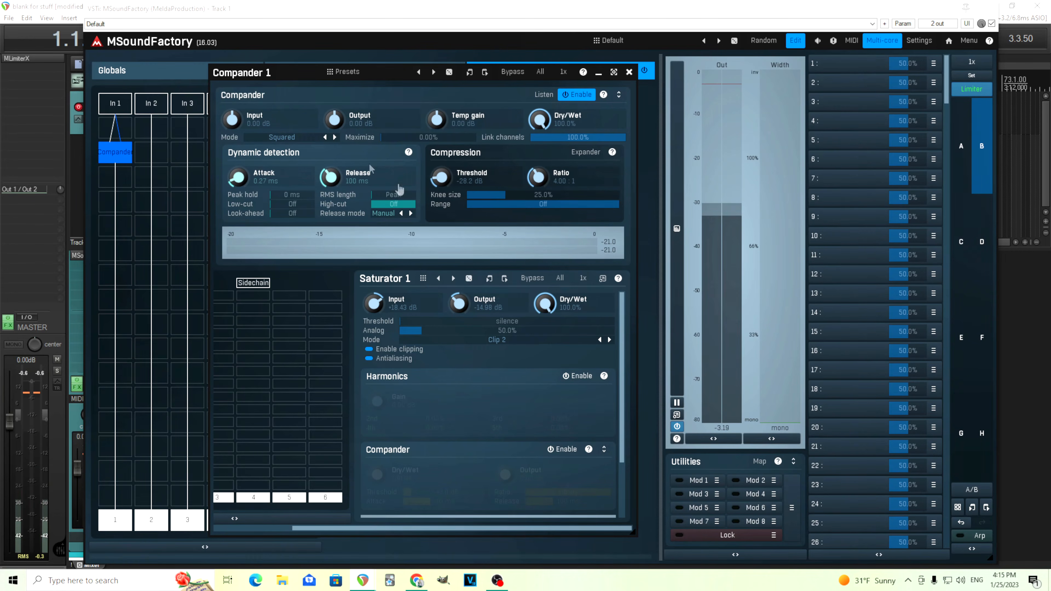
pyautogui.moveTo(501, 301); pyautogui.dragTo(501, 313)
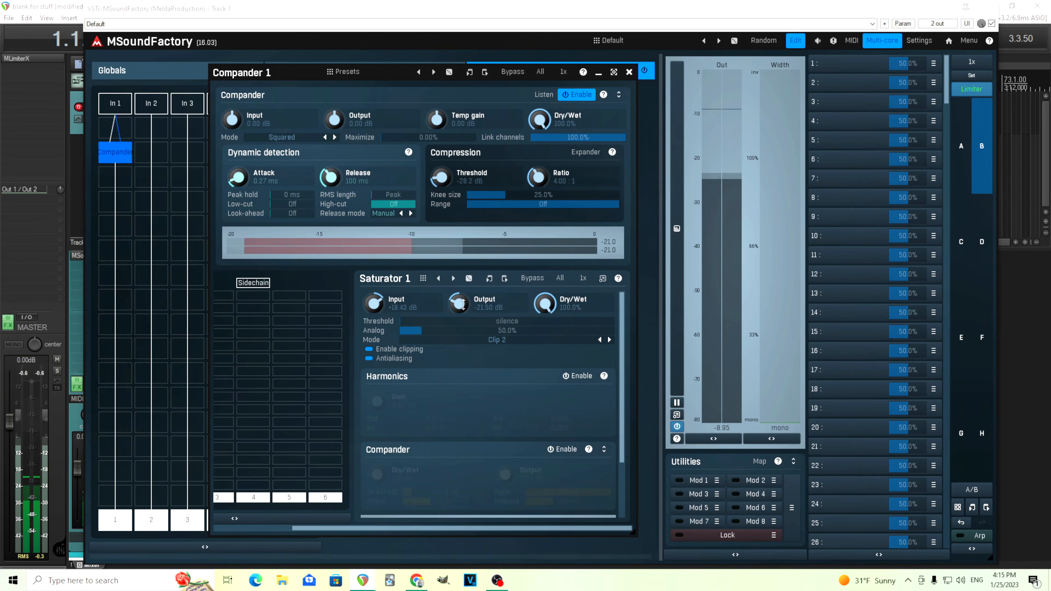
pyautogui.click(580, 95)
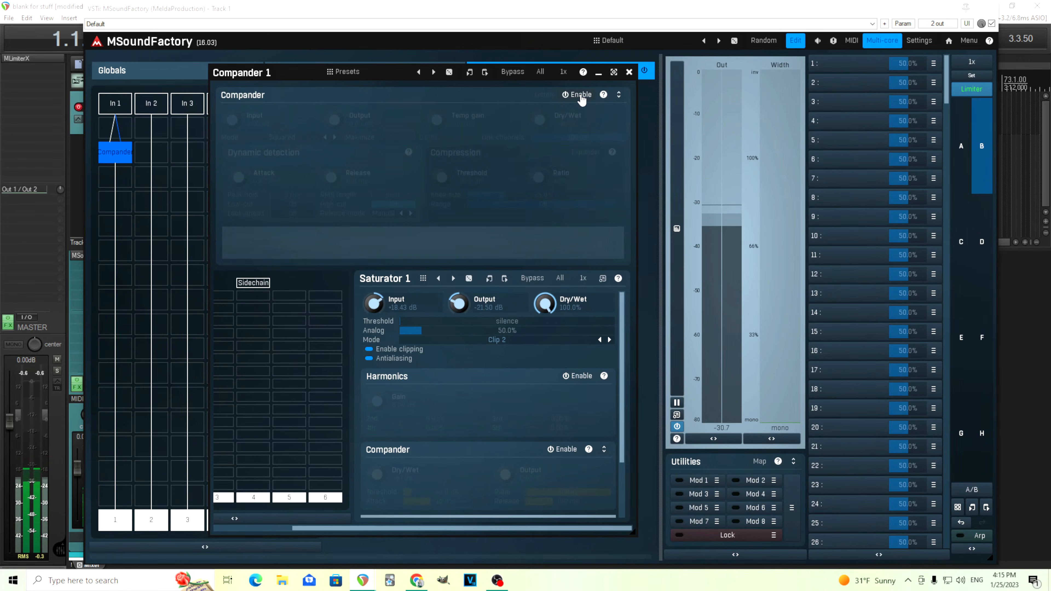
pyautogui.click(580, 95)
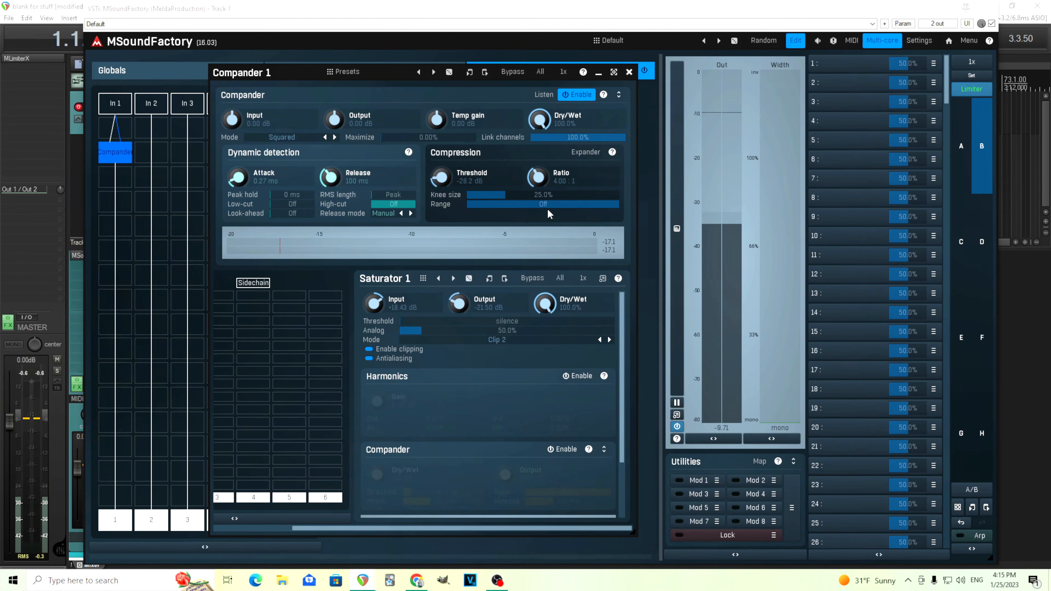
# Set the Compander's Output to +21.50 dB with the Saturator's Output reset to 0 dB, and compare the sound bypassed and active.
pyautogui.moveTo(334, 121); pyautogui.dragTo(335, 105)
pyautogui.doubleClick(334, 119)
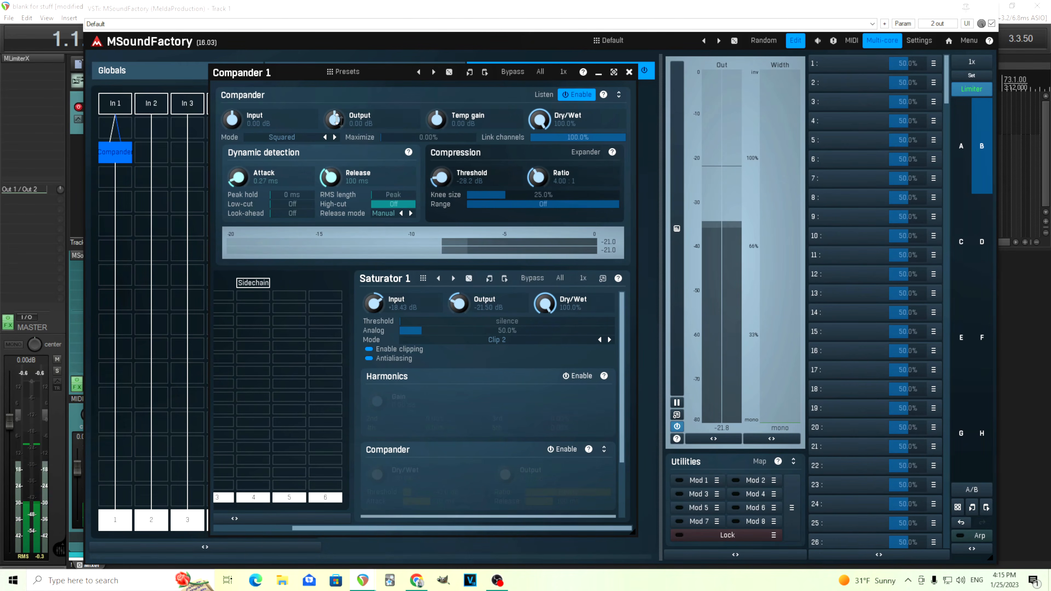
pyautogui.doubleClick(459, 304)
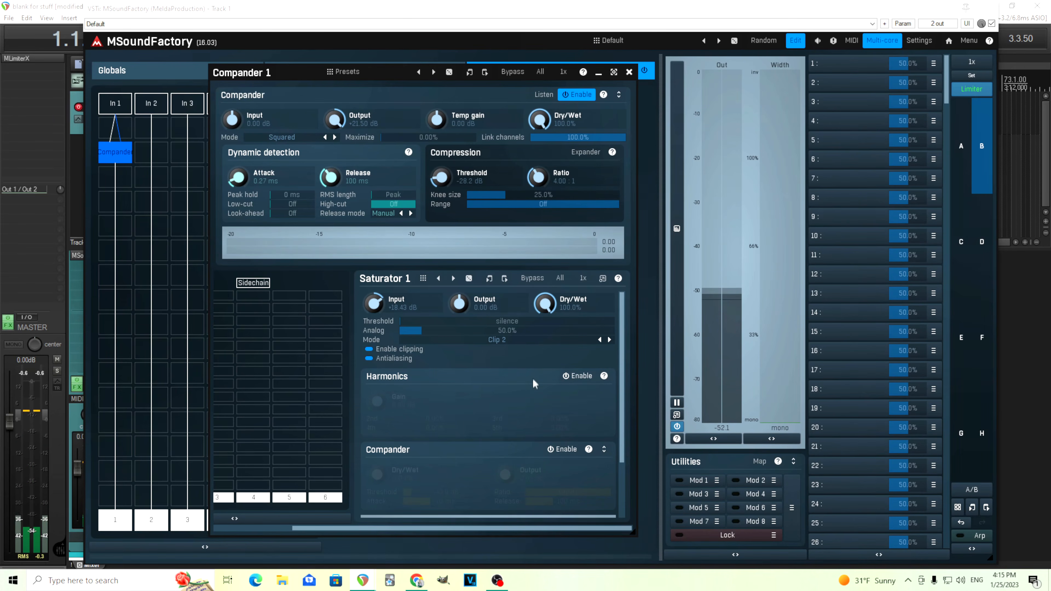
pyautogui.moveTo(556, 530); pyautogui.dragTo(578, 518)
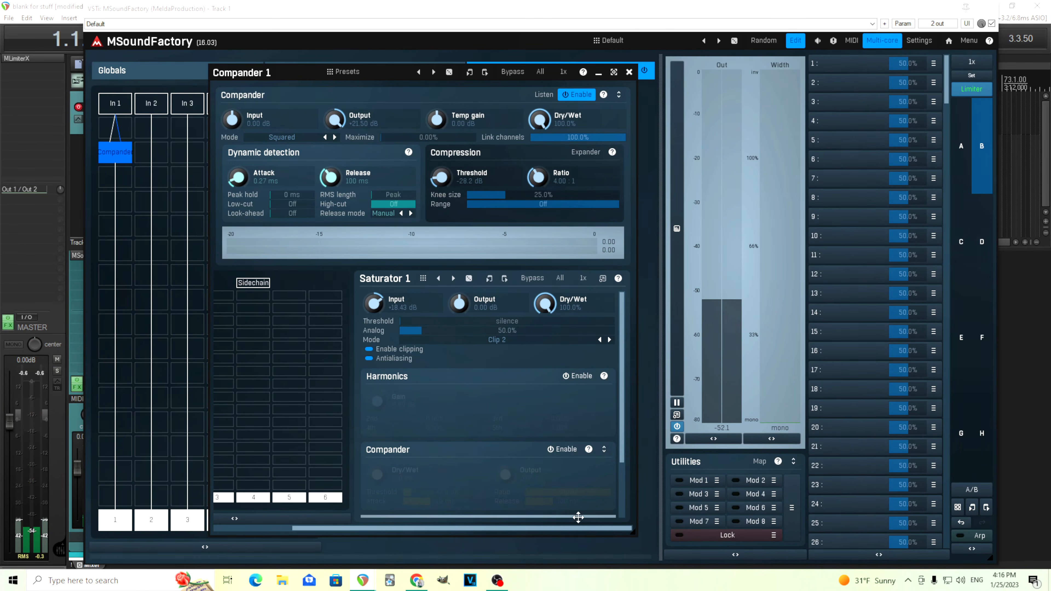
pyautogui.click(515, 77)
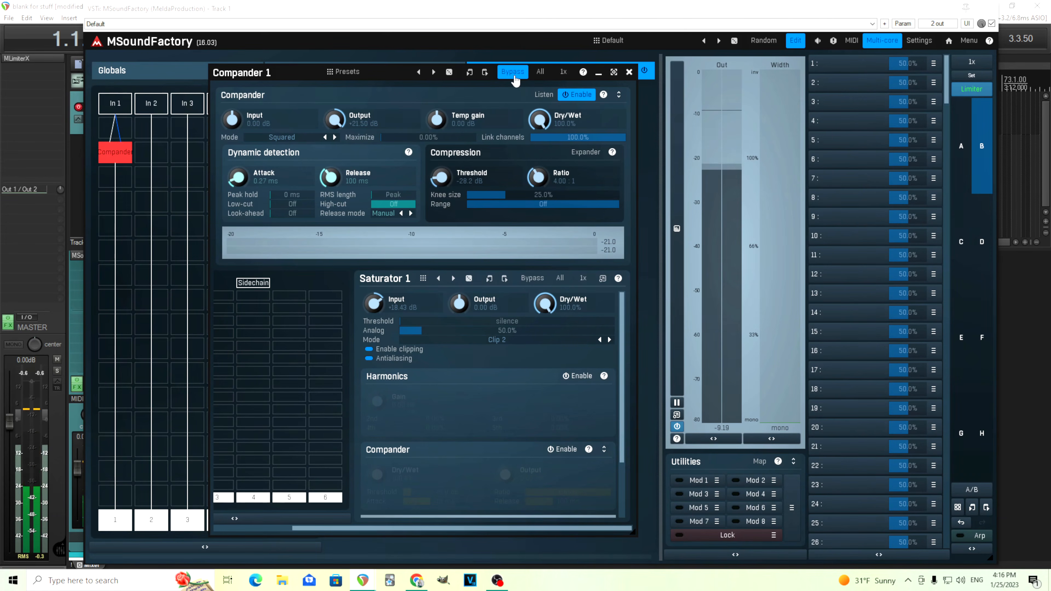
pyautogui.click(514, 76)
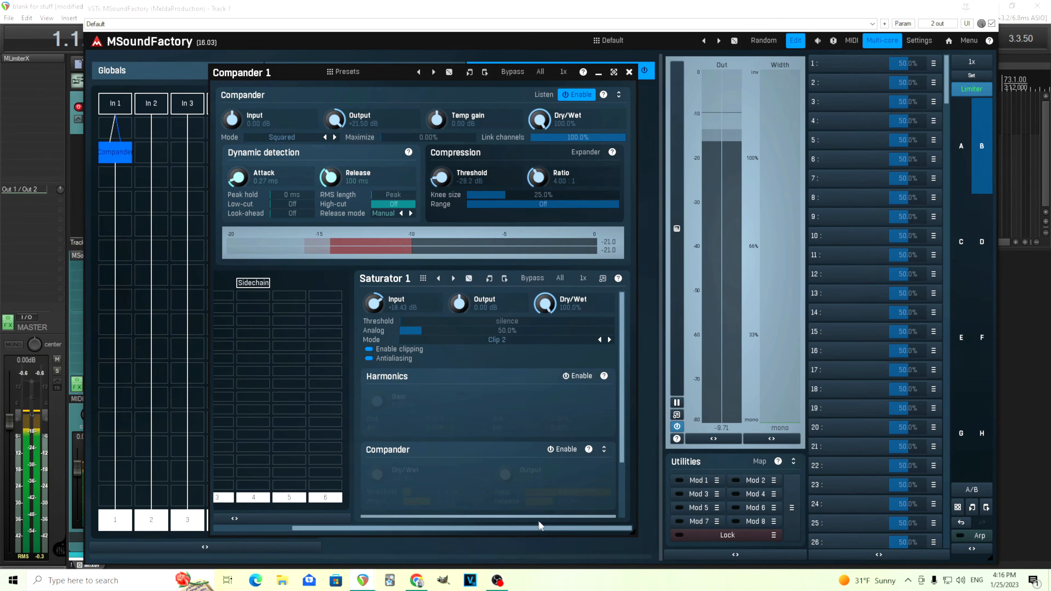
# Shorten the Compander's Attack to 0.001 ms and raise its Release to about 201 ms.
pyautogui.moveTo(538, 529); pyautogui.dragTo(461, 528)
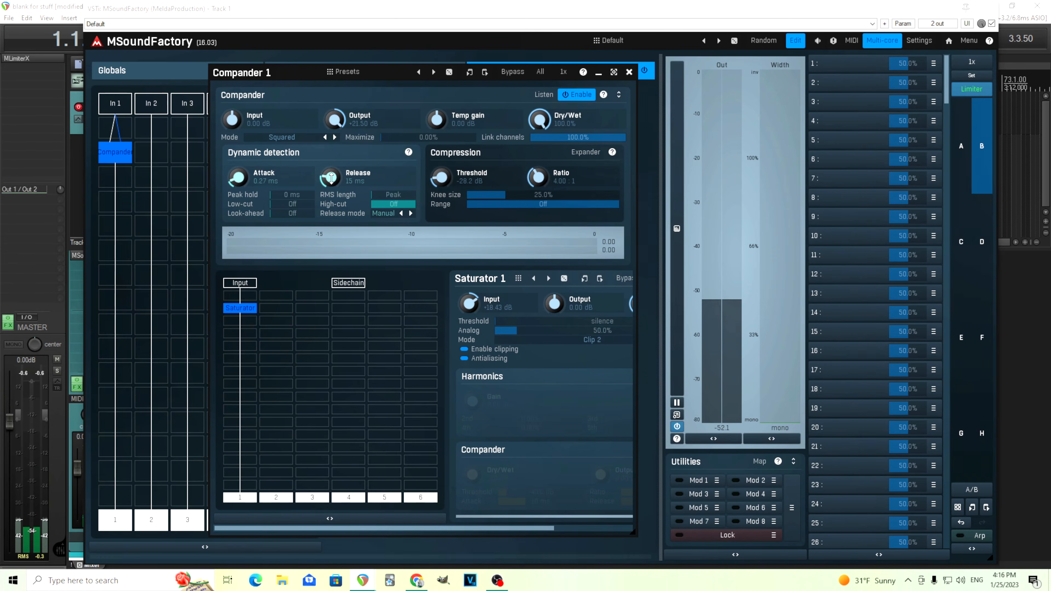
pyautogui.moveTo(332, 178); pyautogui.dragTo(332, 155)
pyautogui.moveTo(238, 178)
pyautogui.mouseDown()
pyautogui.moveTo(238, 160)
pyautogui.moveTo(239, 194)
pyautogui.mouseUp()
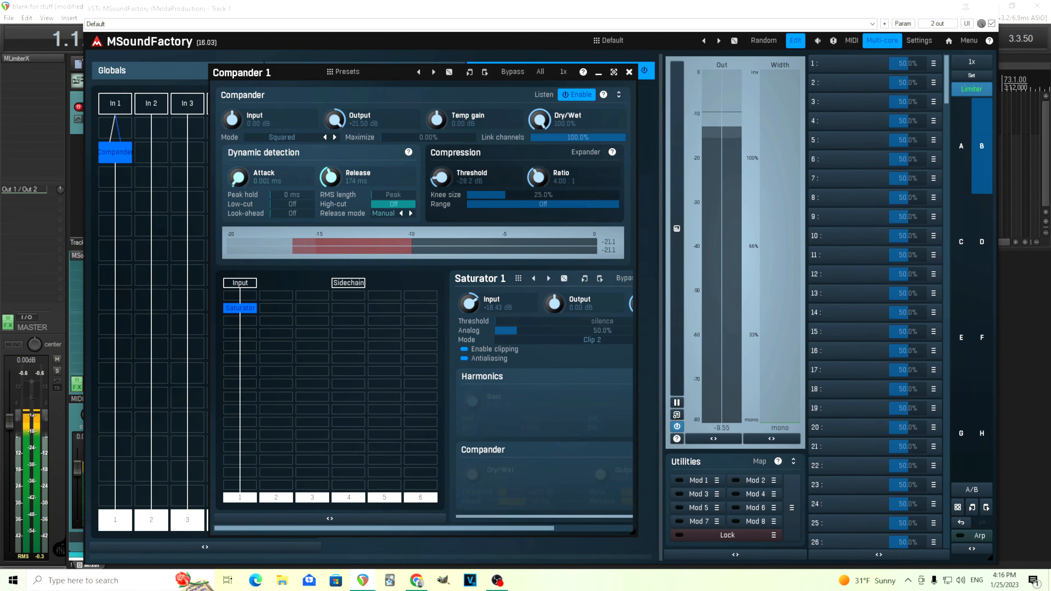
pyautogui.moveTo(239, 194); pyautogui.dragTo(228, 171)
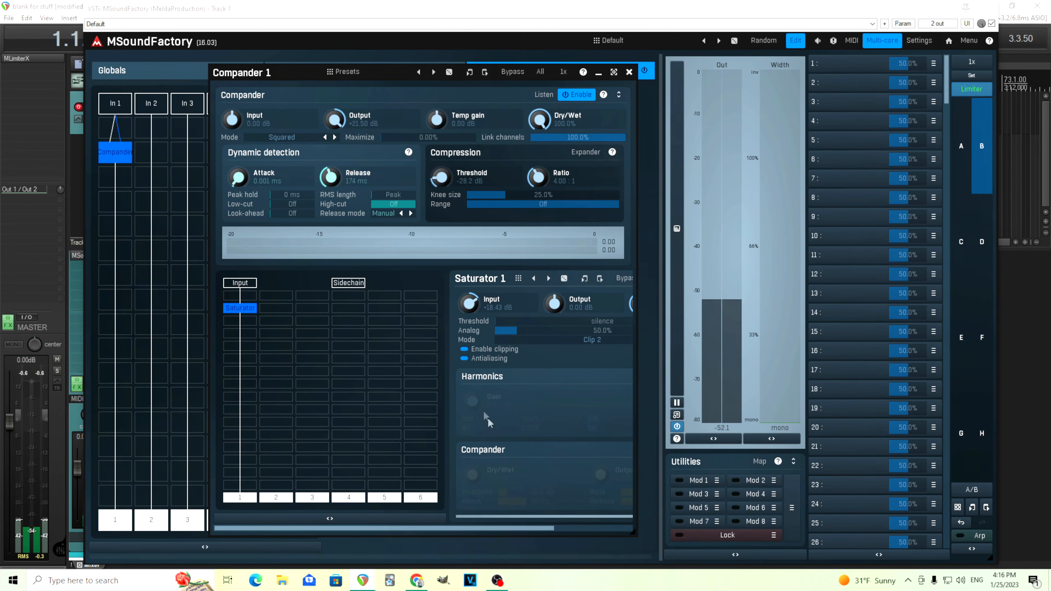
pyautogui.moveTo(330, 176); pyautogui.dragTo(330, 168)
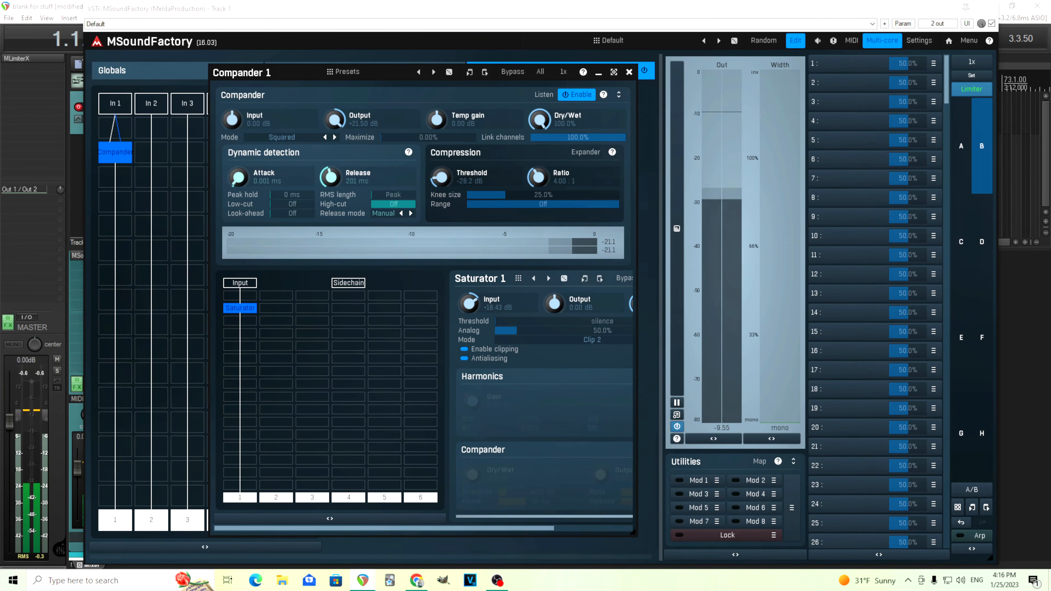
pyautogui.moveTo(338, 177); pyautogui.dragTo(338, 182)
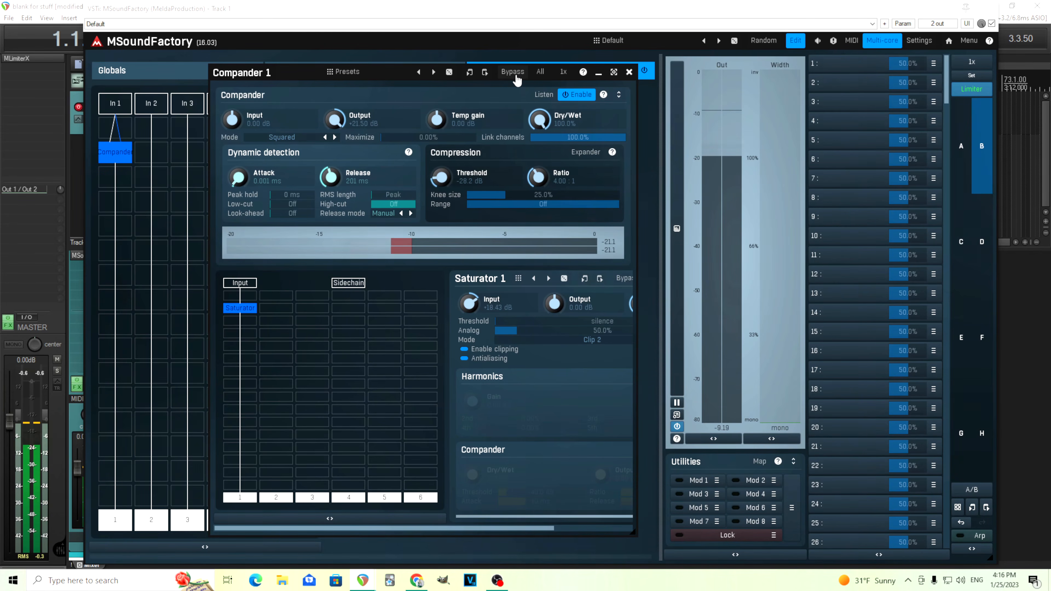
# Compare the saturated snare with the Compander section repeatedly disabled and enabled.
pyautogui.moveTo(545, 528); pyautogui.dragTo(623, 528)
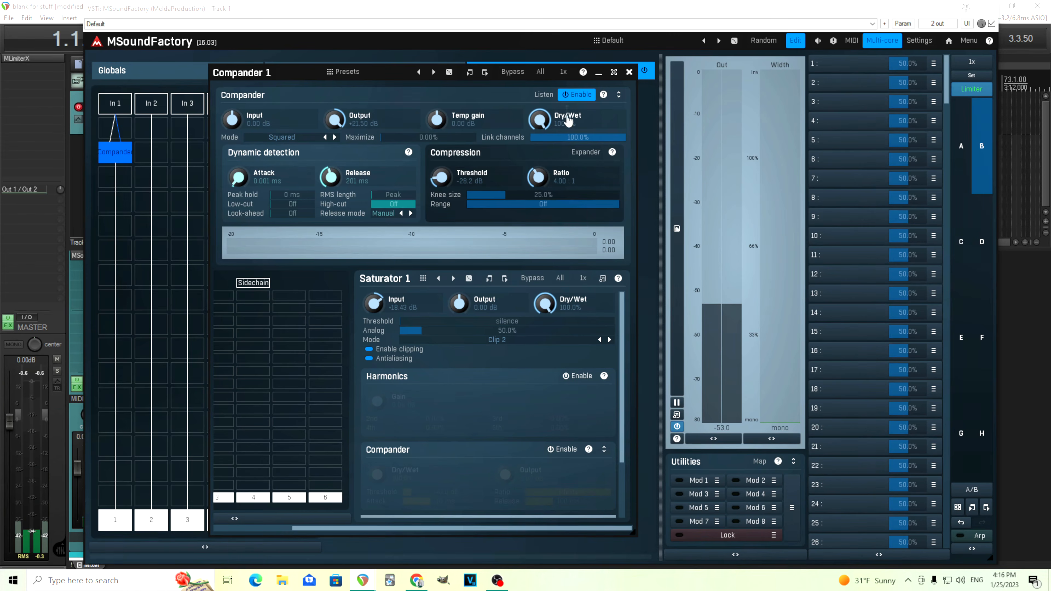
pyautogui.click(575, 95)
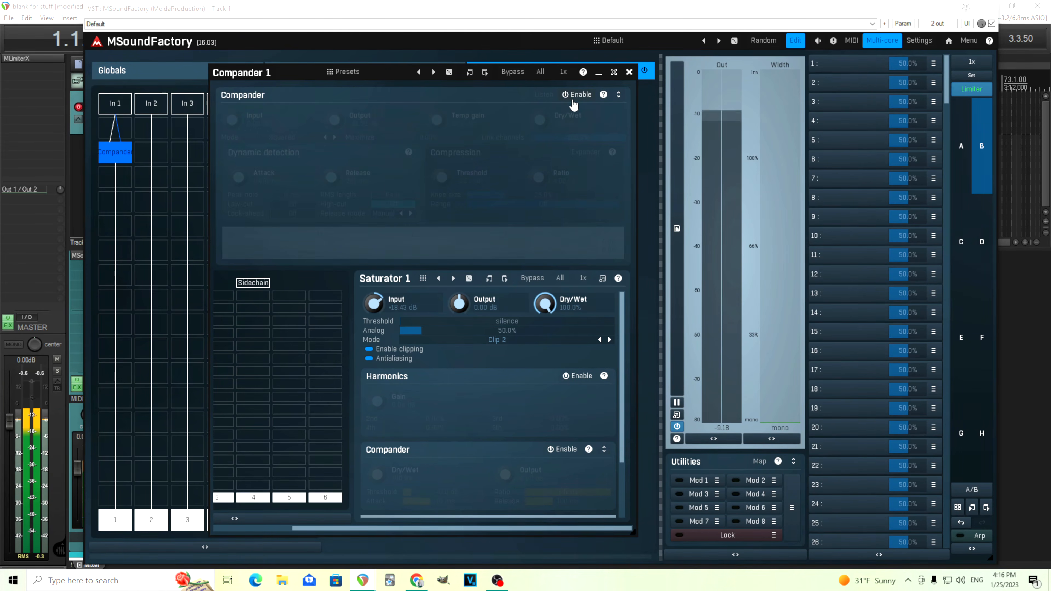
pyautogui.click(575, 95)
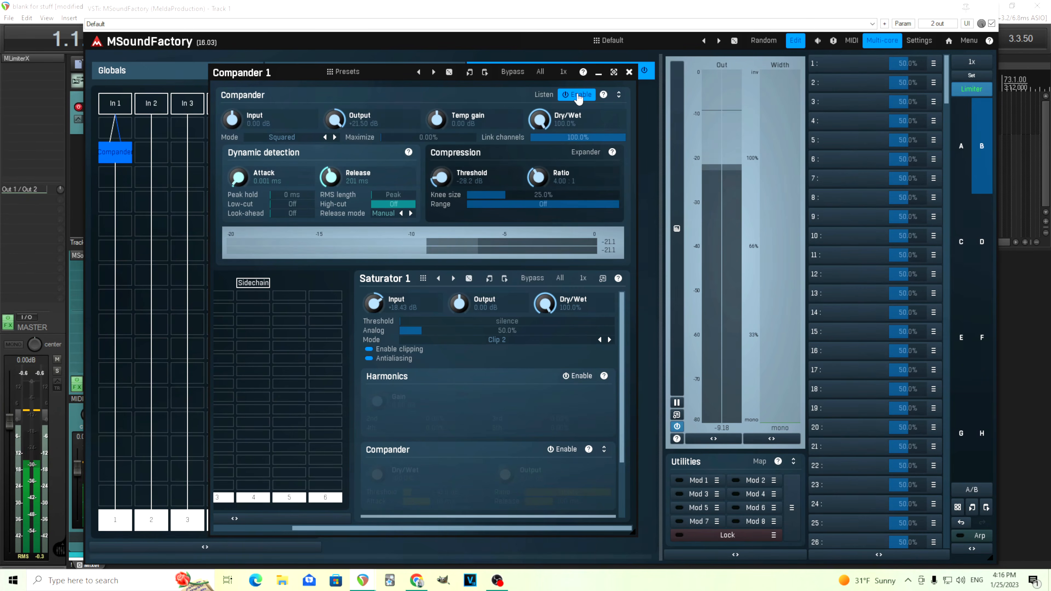
pyautogui.click(577, 95)
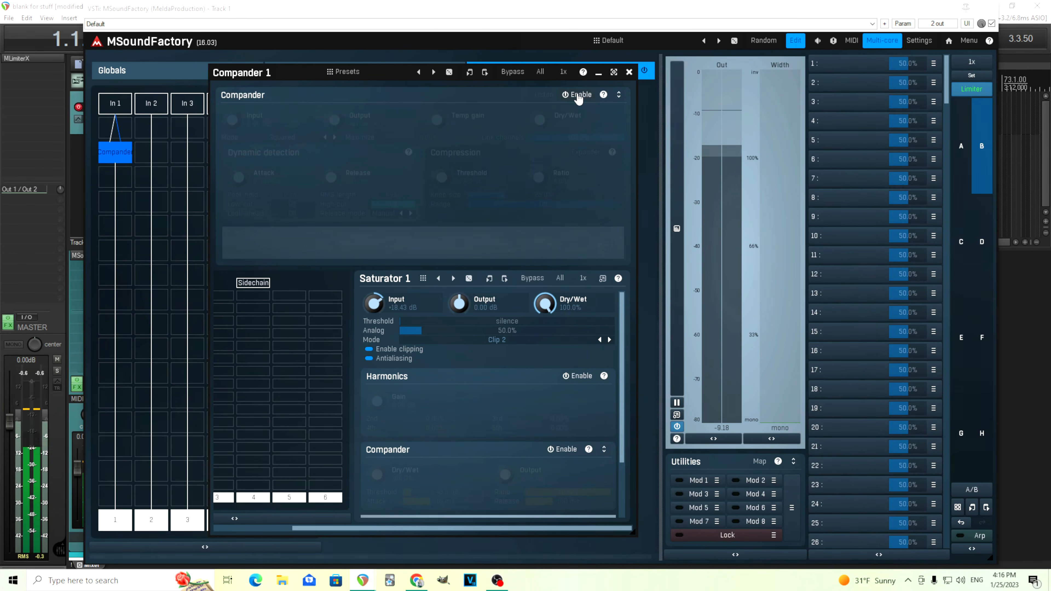
pyautogui.click(579, 96)
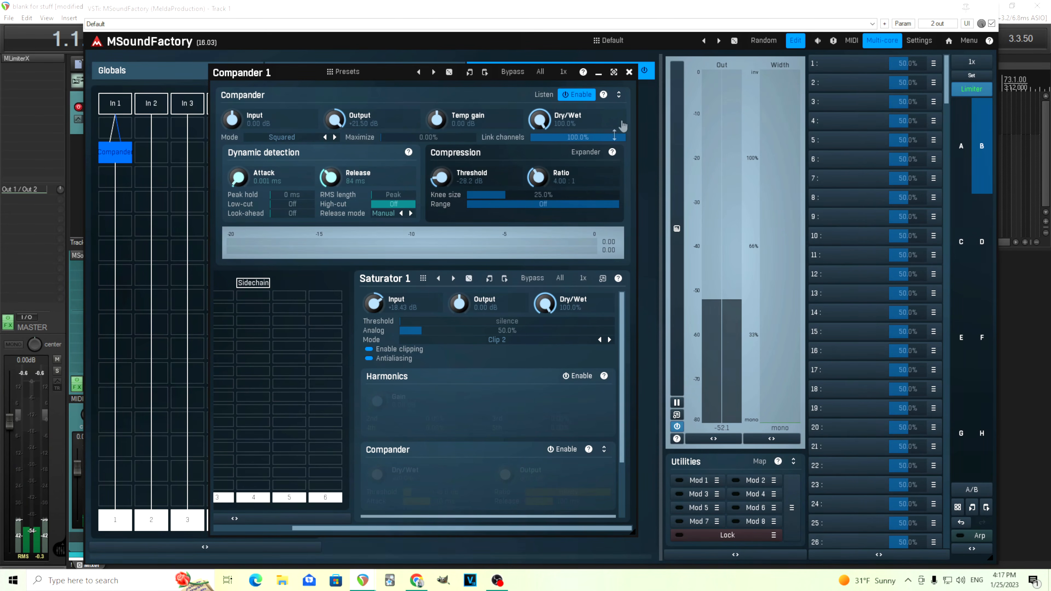
# Set the Compander's Release to about 39 ms, and compare the snare with the Compander disabled and enabled.
pyautogui.click(586, 99)
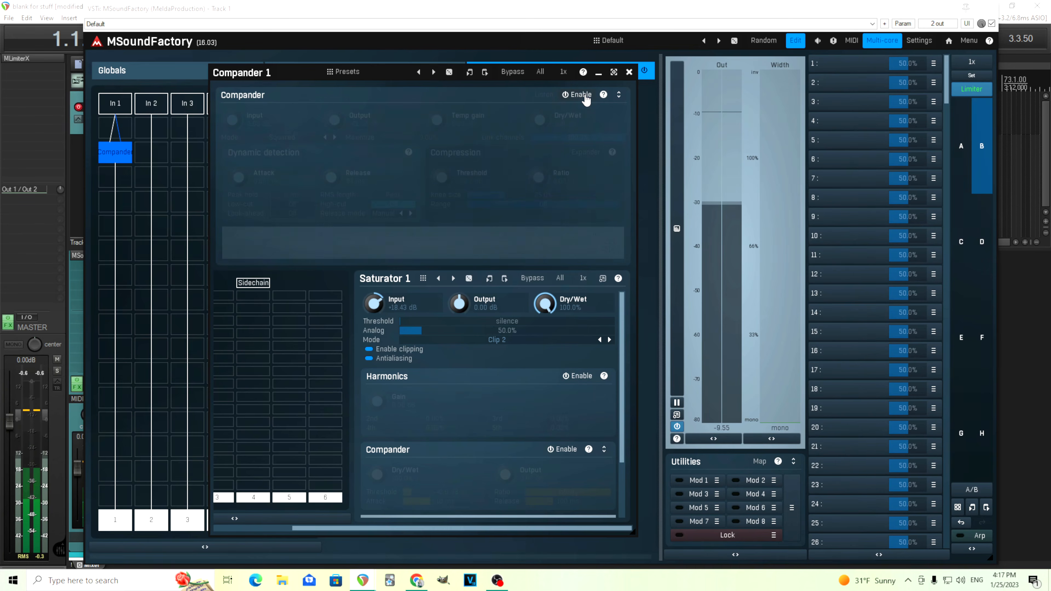
pyautogui.click(586, 99)
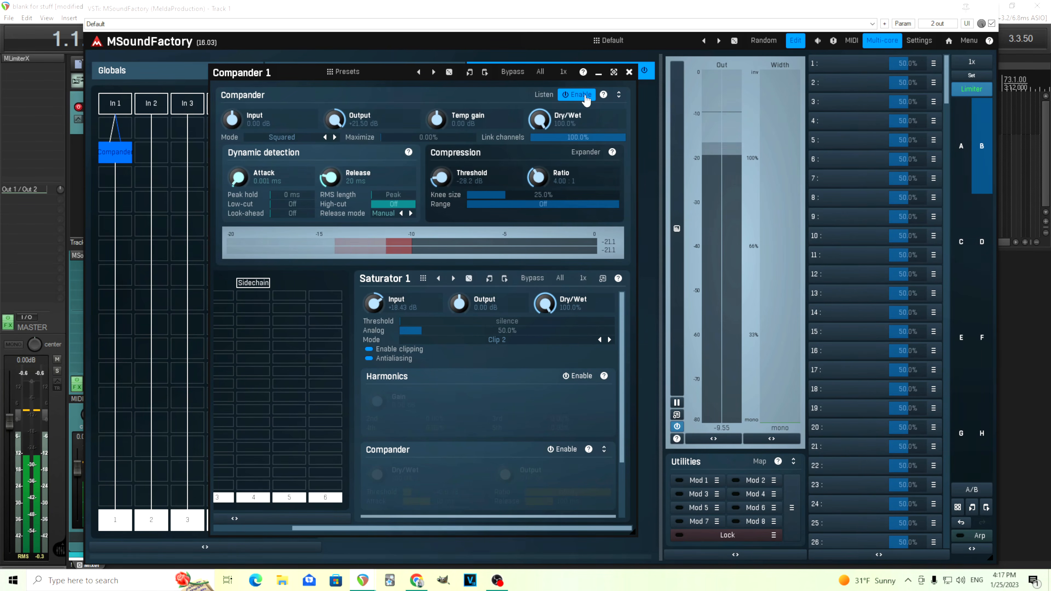
pyautogui.moveTo(333, 178); pyautogui.dragTo(334, 171)
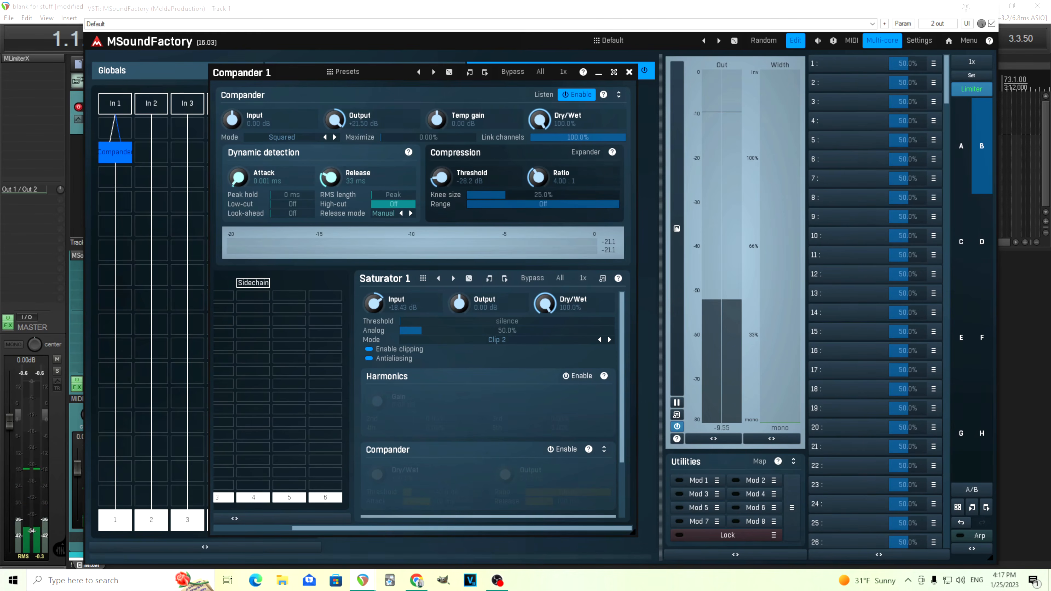
pyautogui.click(575, 99)
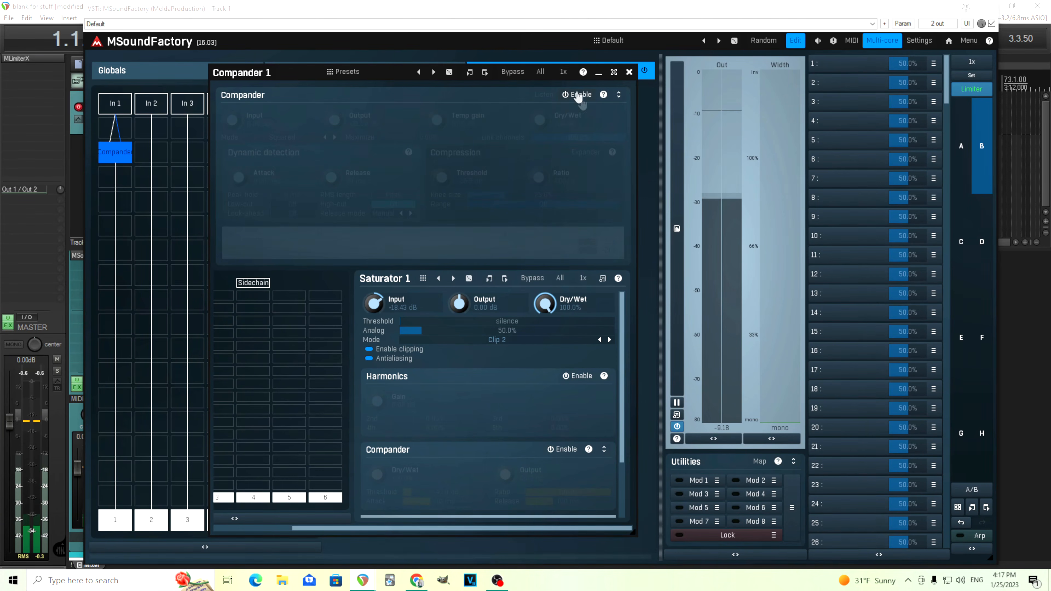
pyautogui.click(513, 72)
pyautogui.click(517, 74)
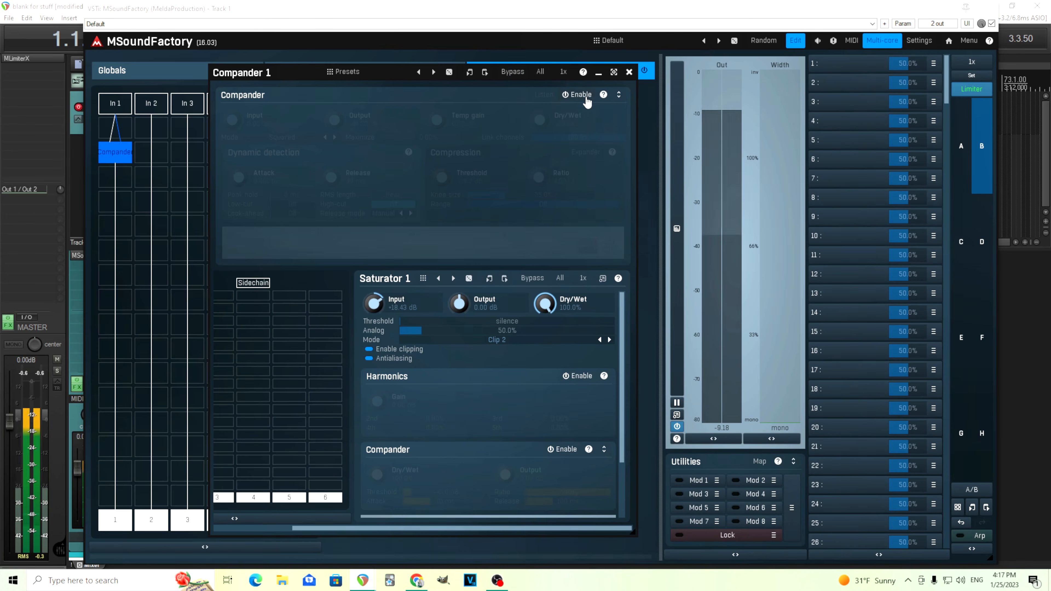
pyautogui.click(586, 96)
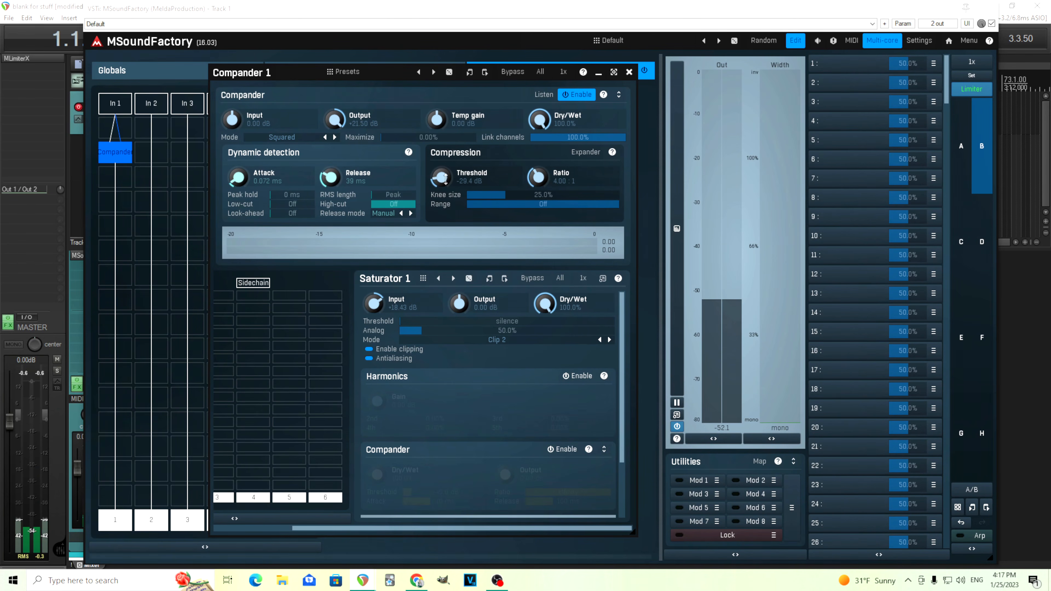
pyautogui.moveTo(436, 121); pyautogui.dragTo(437, 119)
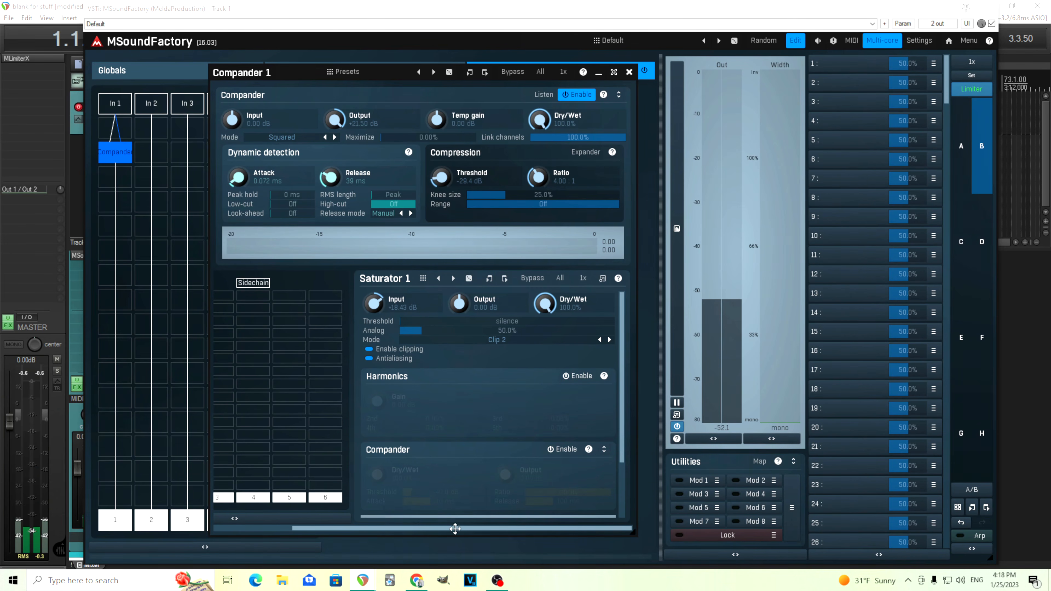
pyautogui.moveTo(457, 528); pyautogui.dragTo(377, 528)
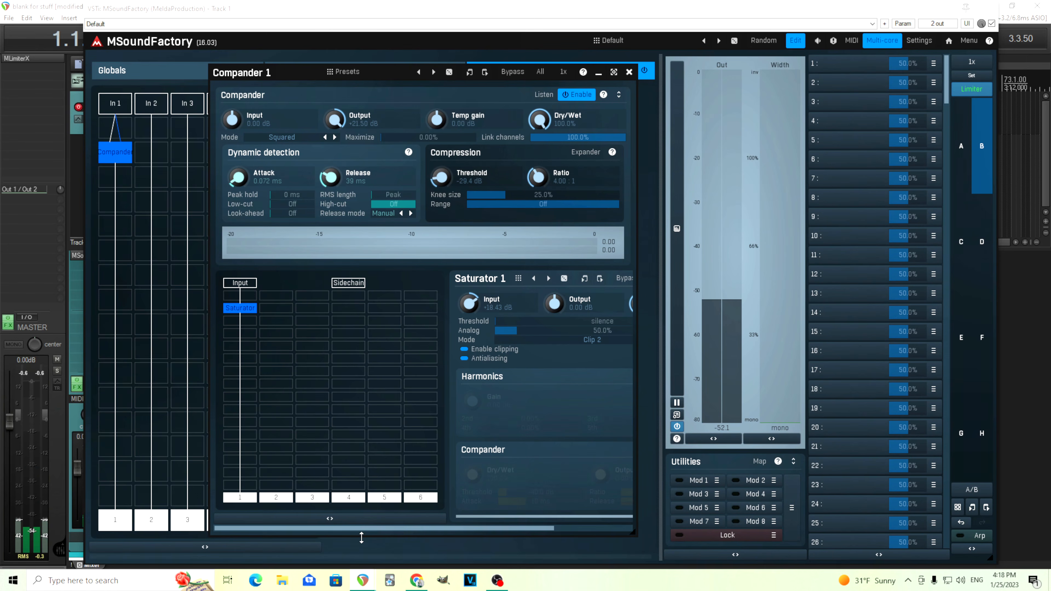